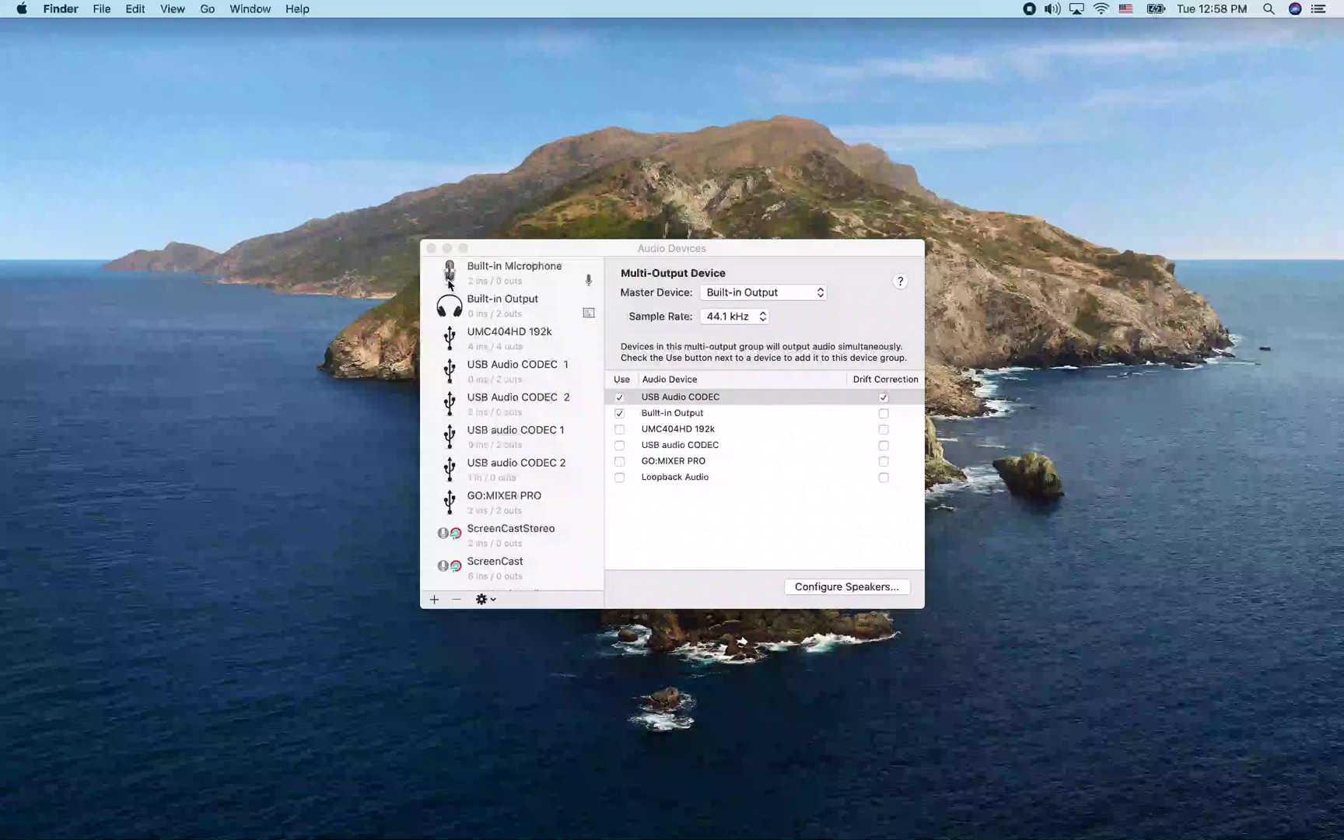
# Open the Applications folder and launch Logic Pro X.
pyautogui.press('super+shift+a')
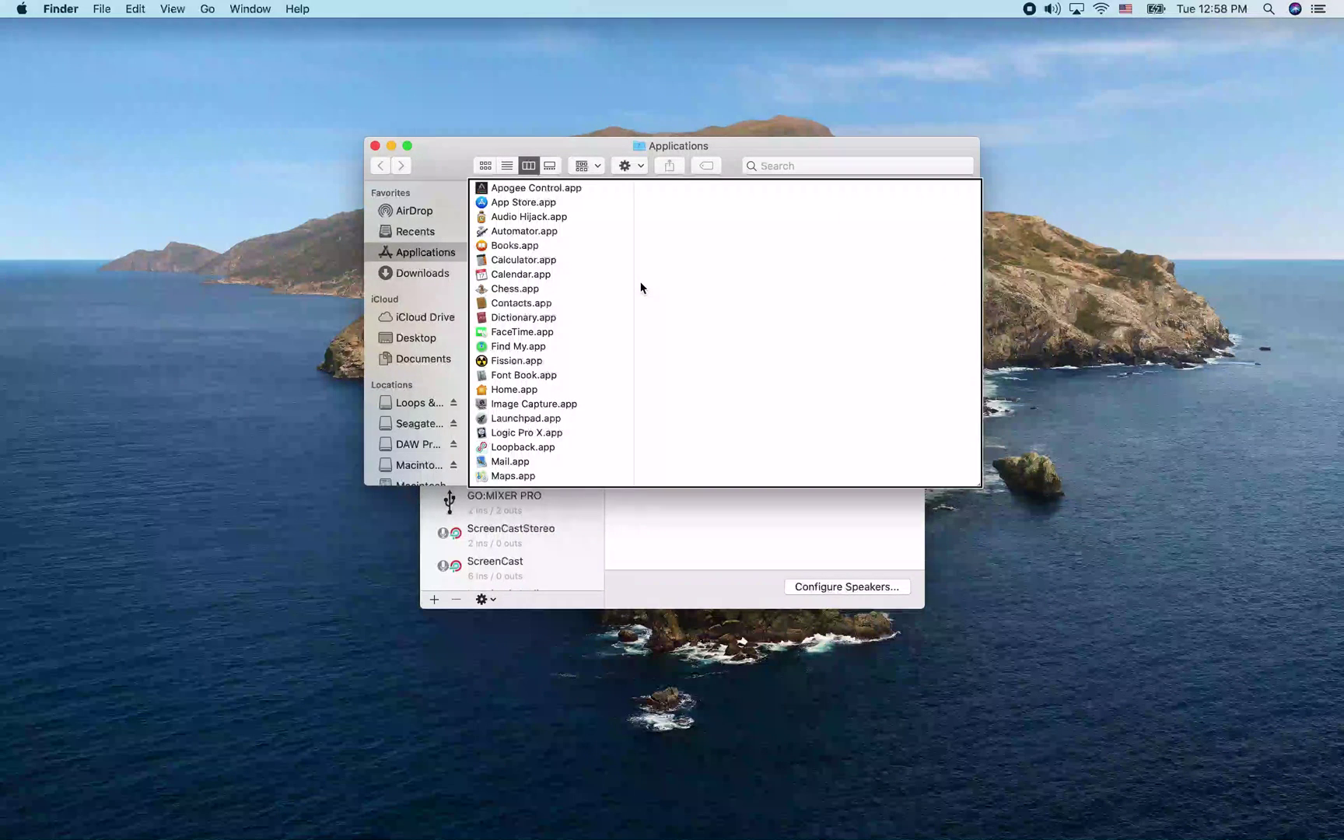
pyautogui.click(571, 419)
pyautogui.click(576, 433)
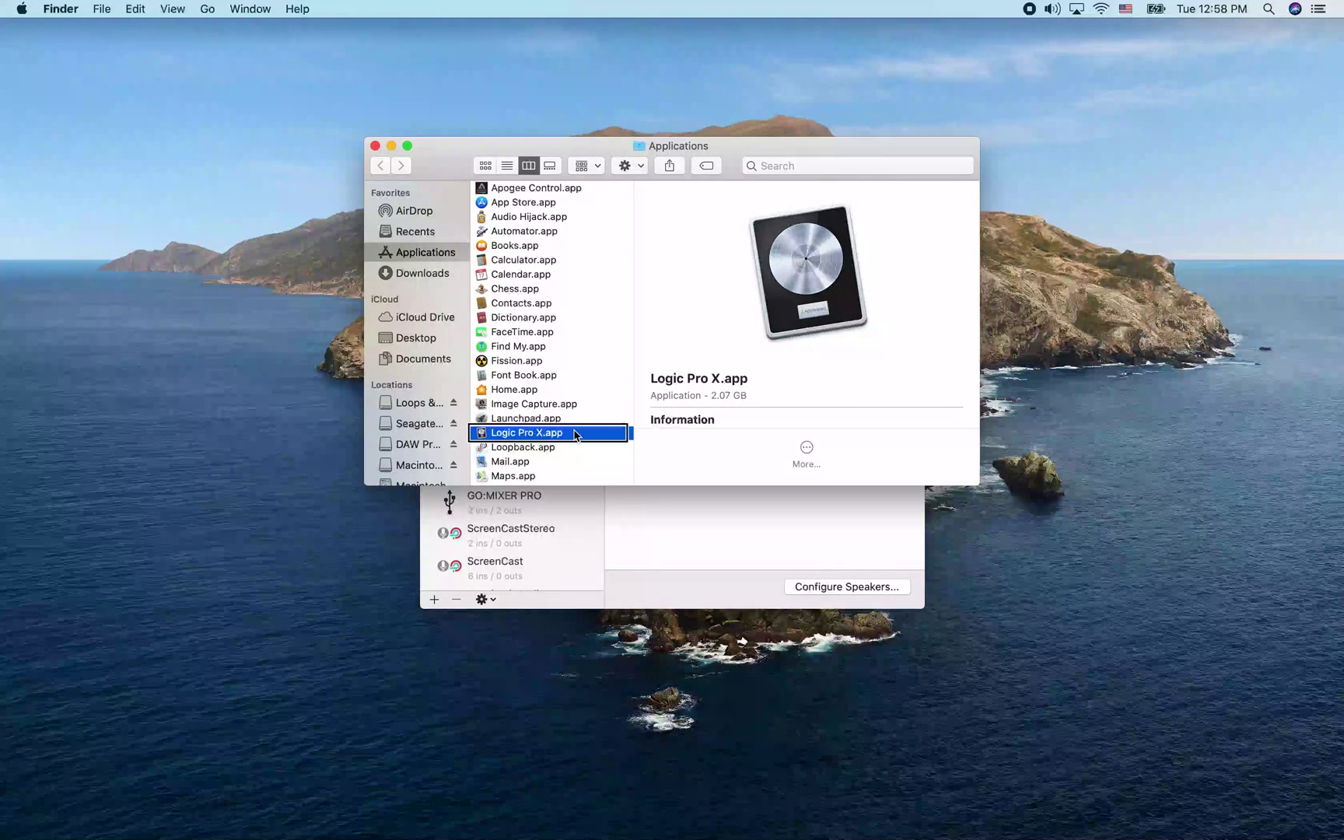
pyautogui.doubleClick(576, 434)
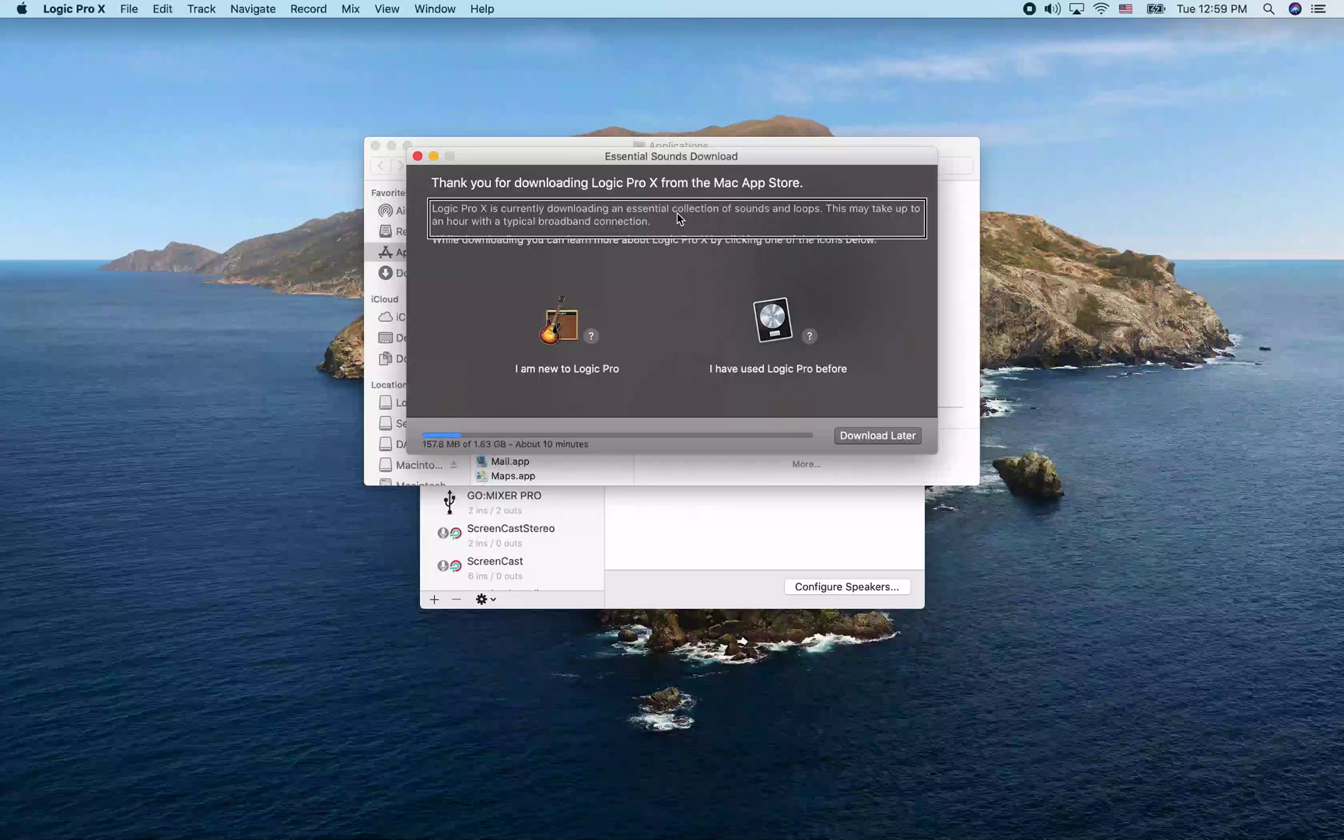
# Review the Essential Sounds Download window, authorize the sound installation with the account password, and allow Logic Pro X to access the microphone.
pyautogui.hotkey('ctrl', 'alt', 'Right')
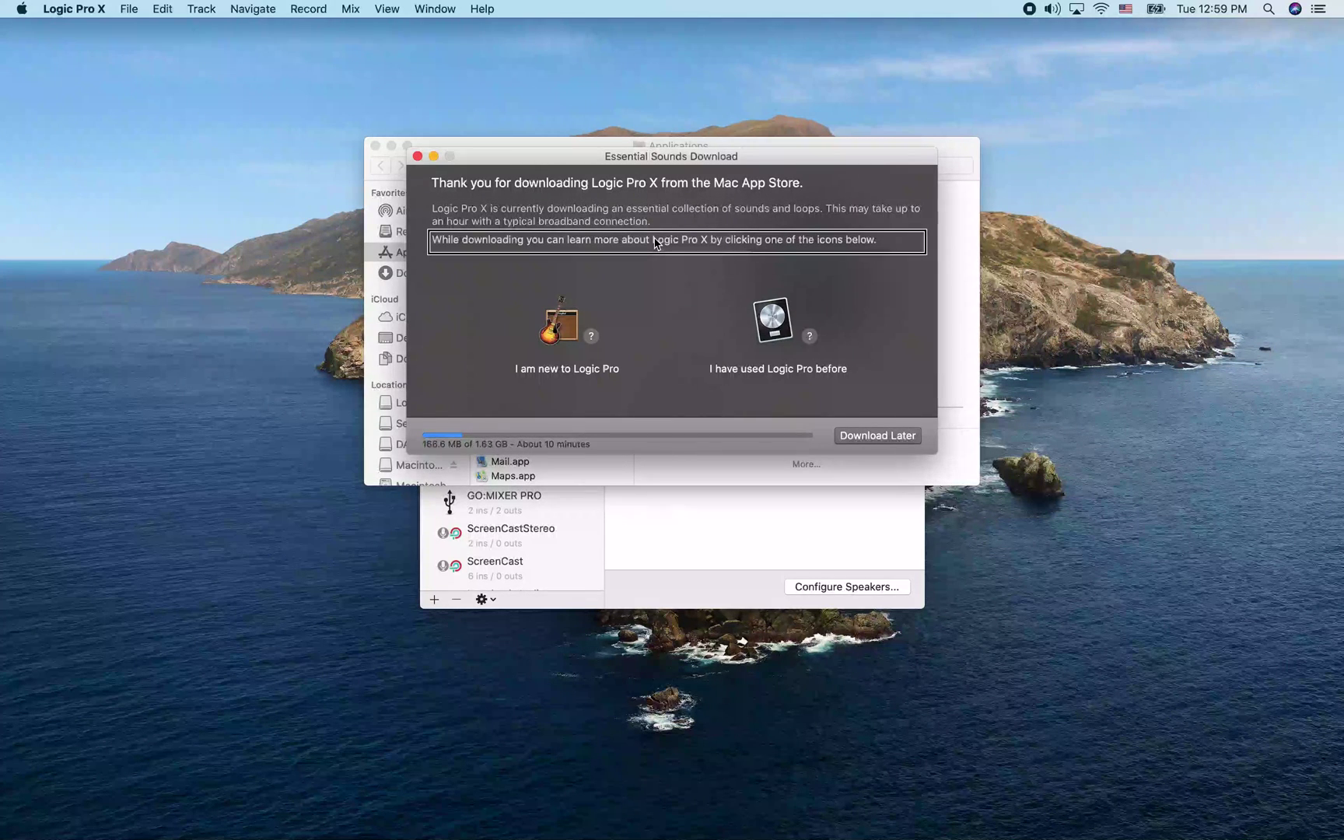
pyautogui.hotkey('ctrl', 'alt', 'Right')
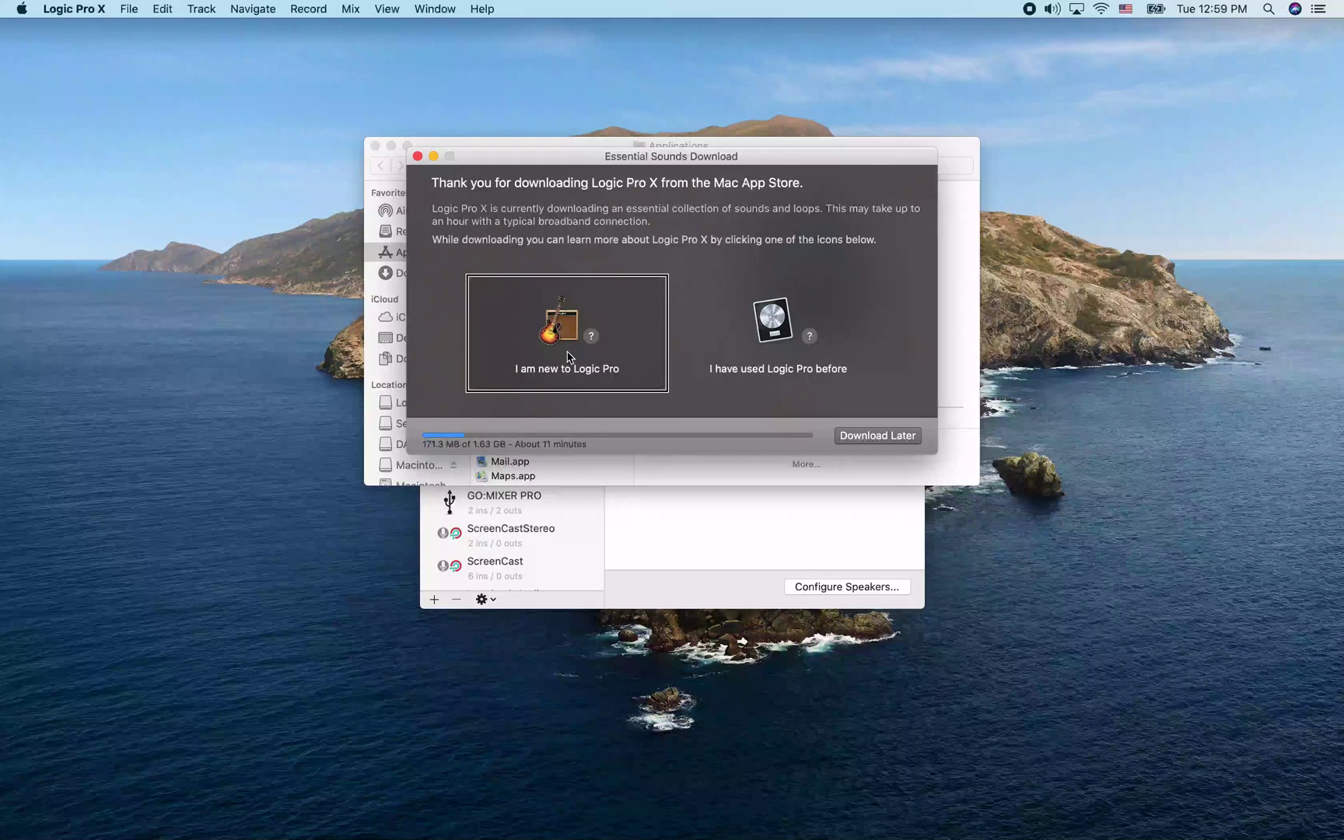
pyautogui.hotkey('ctrl', 'alt', 'Right')
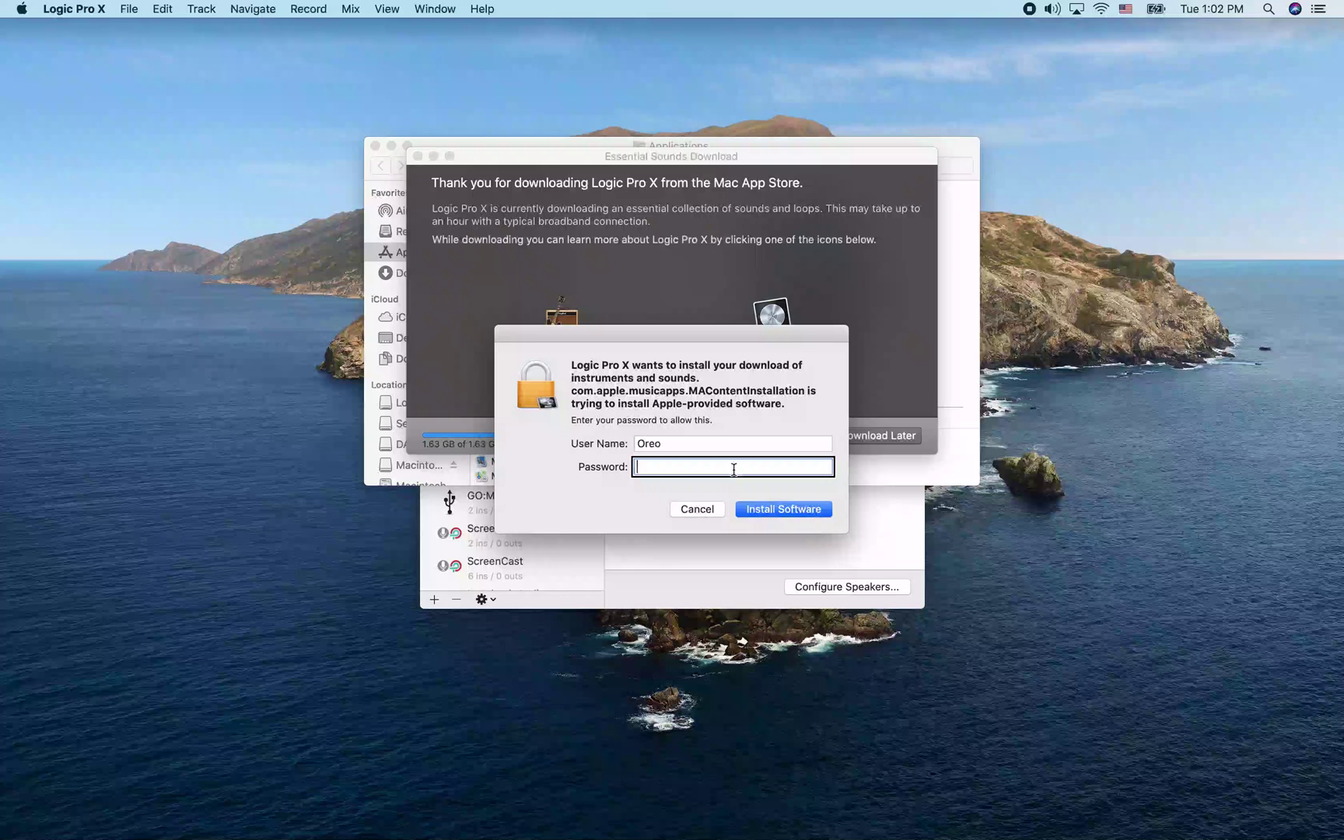
pyautogui.write('••••••••••')
pyautogui.press('Return')
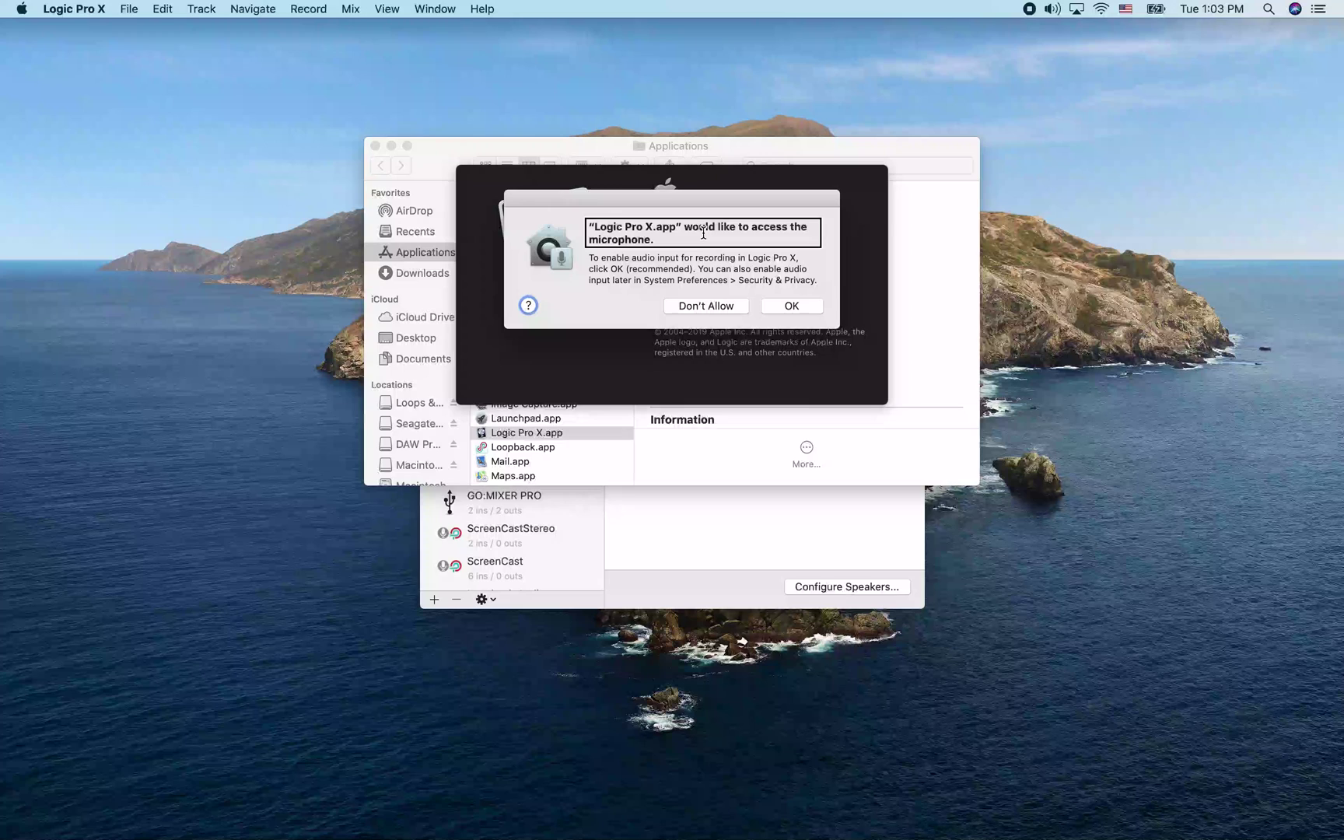
pyautogui.click(792, 307)
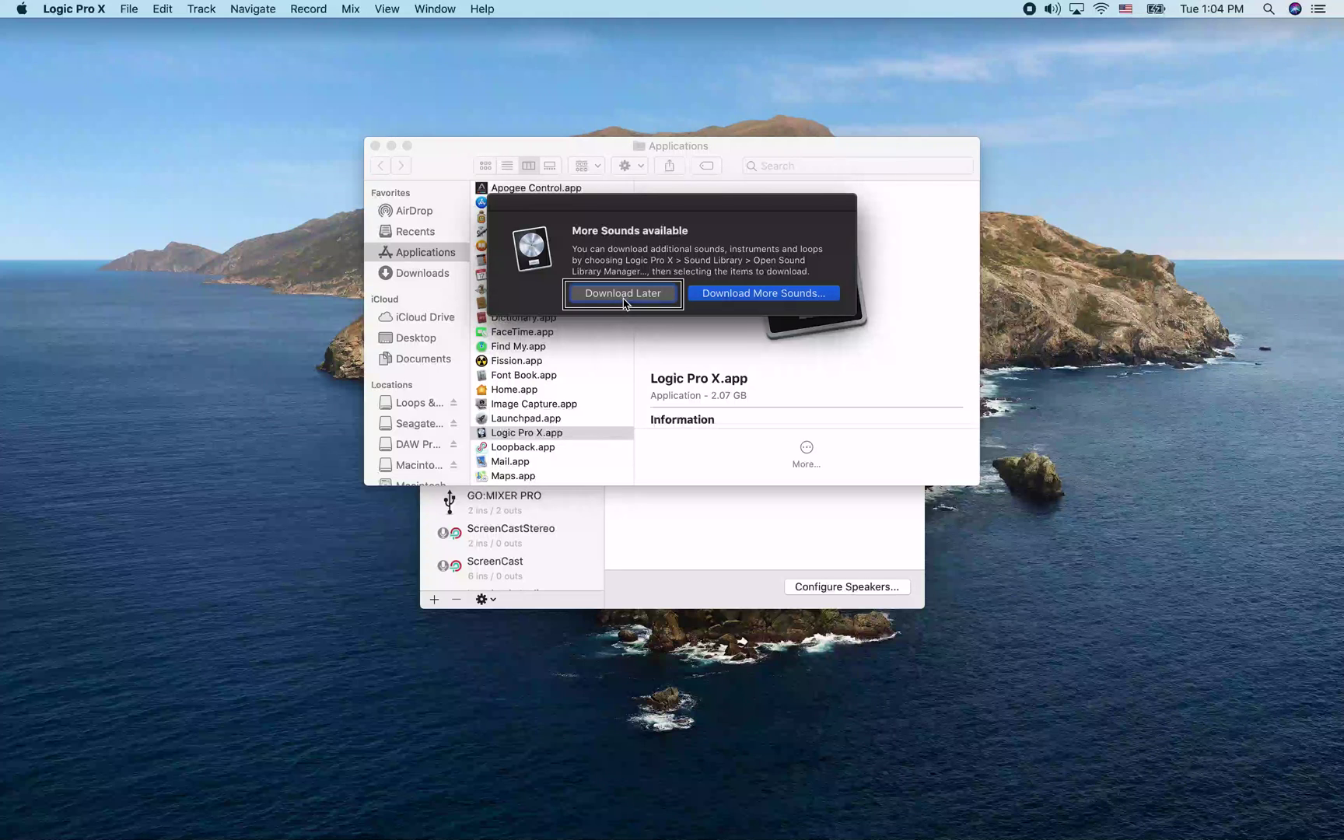
# Choose to download more sounds and install all uninstalled content packages from the Sound Library Manager.
pyautogui.press('Tab')
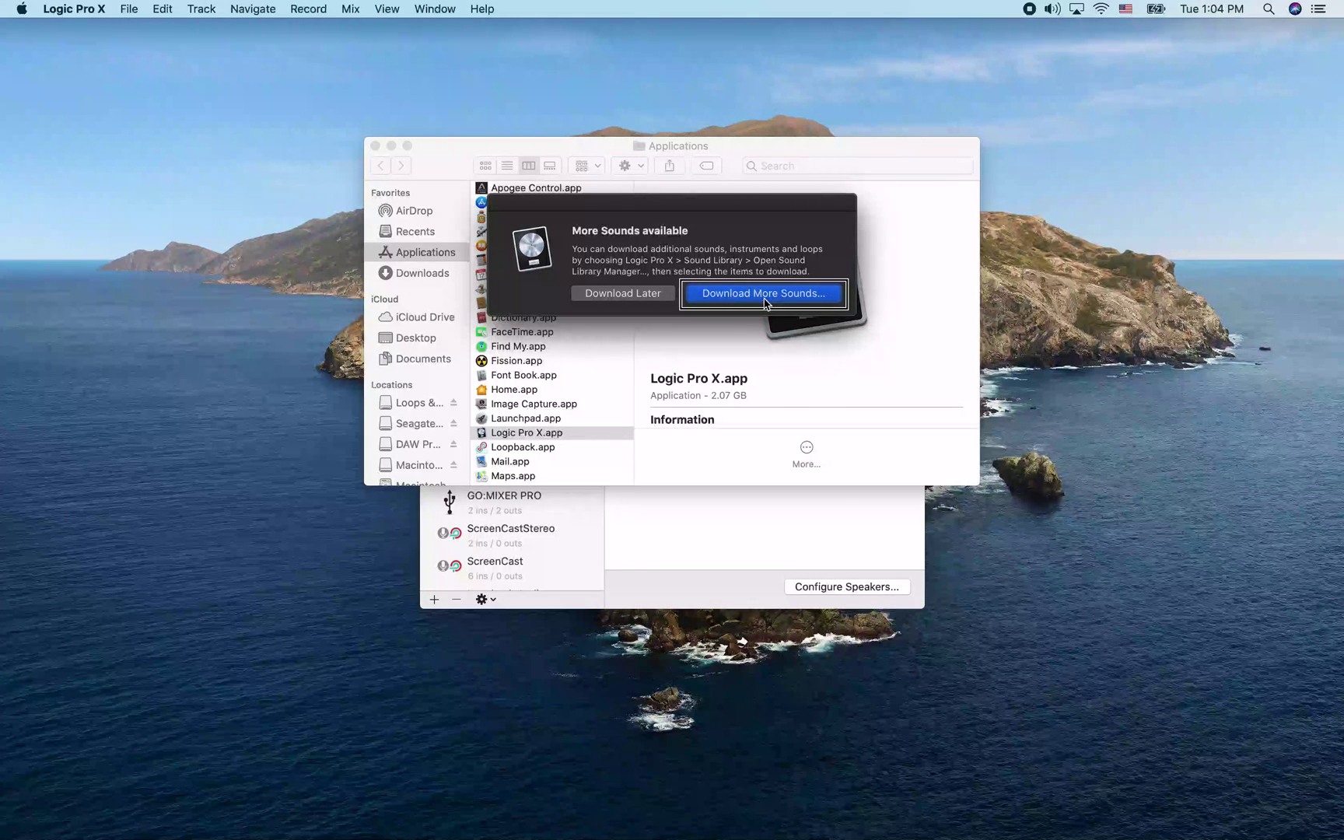
pyautogui.press('Tab')
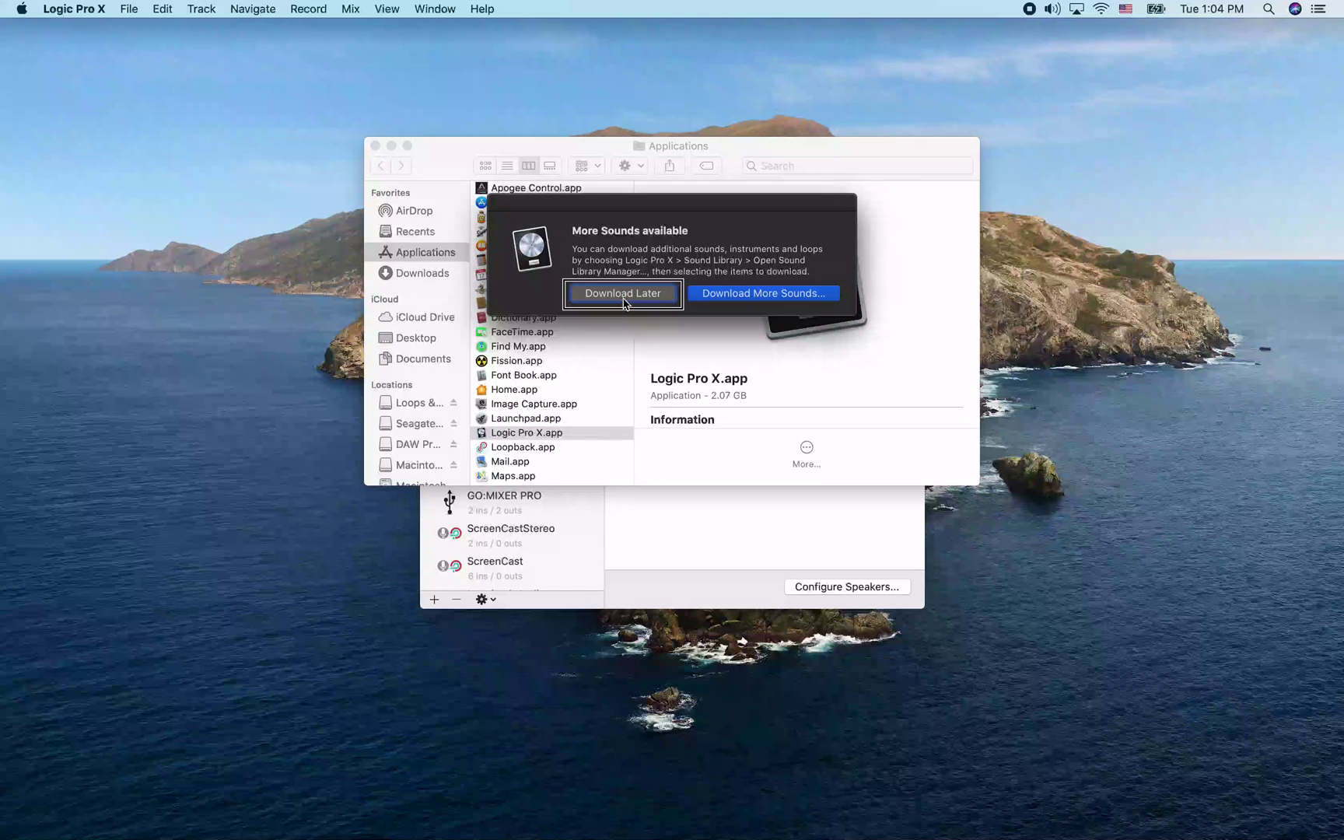
pyautogui.press('Tab')
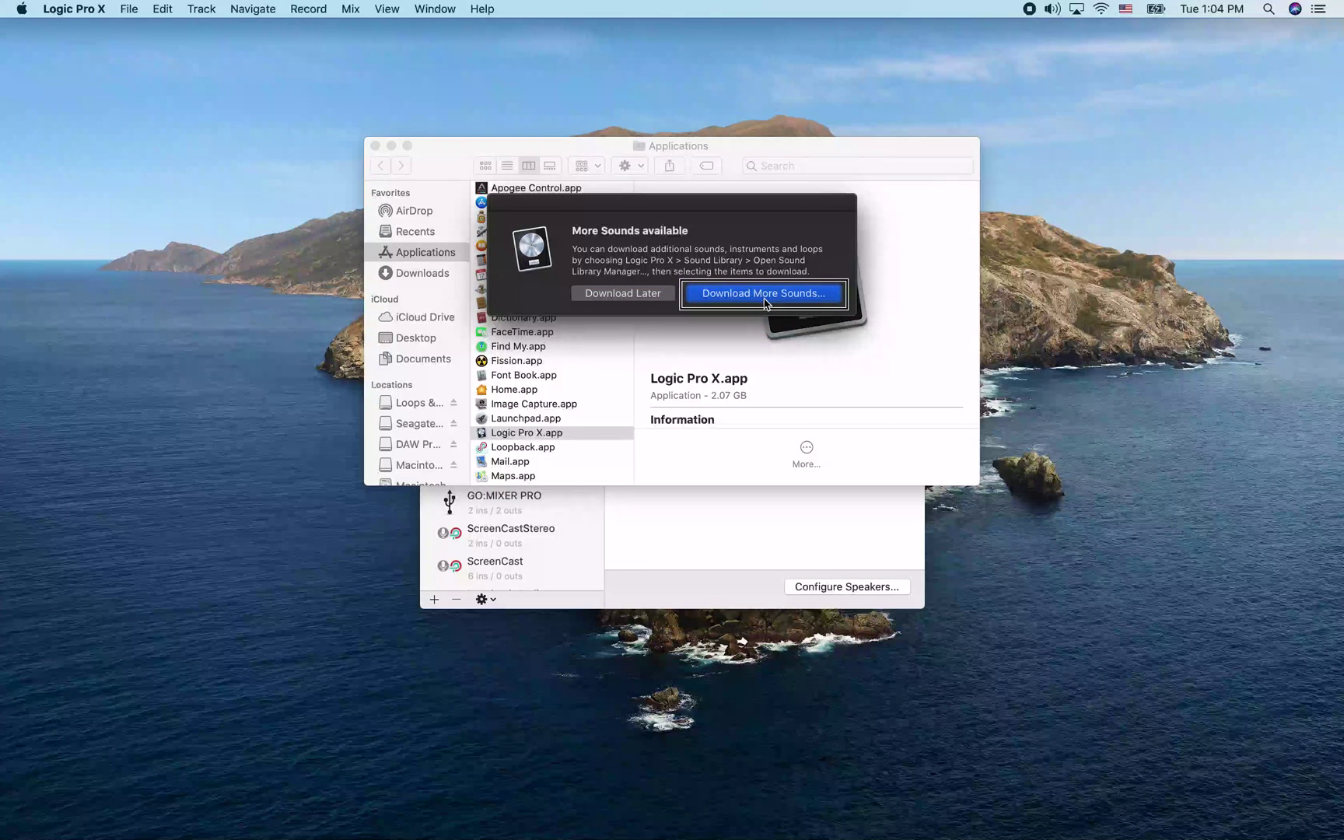
pyautogui.click(765, 303)
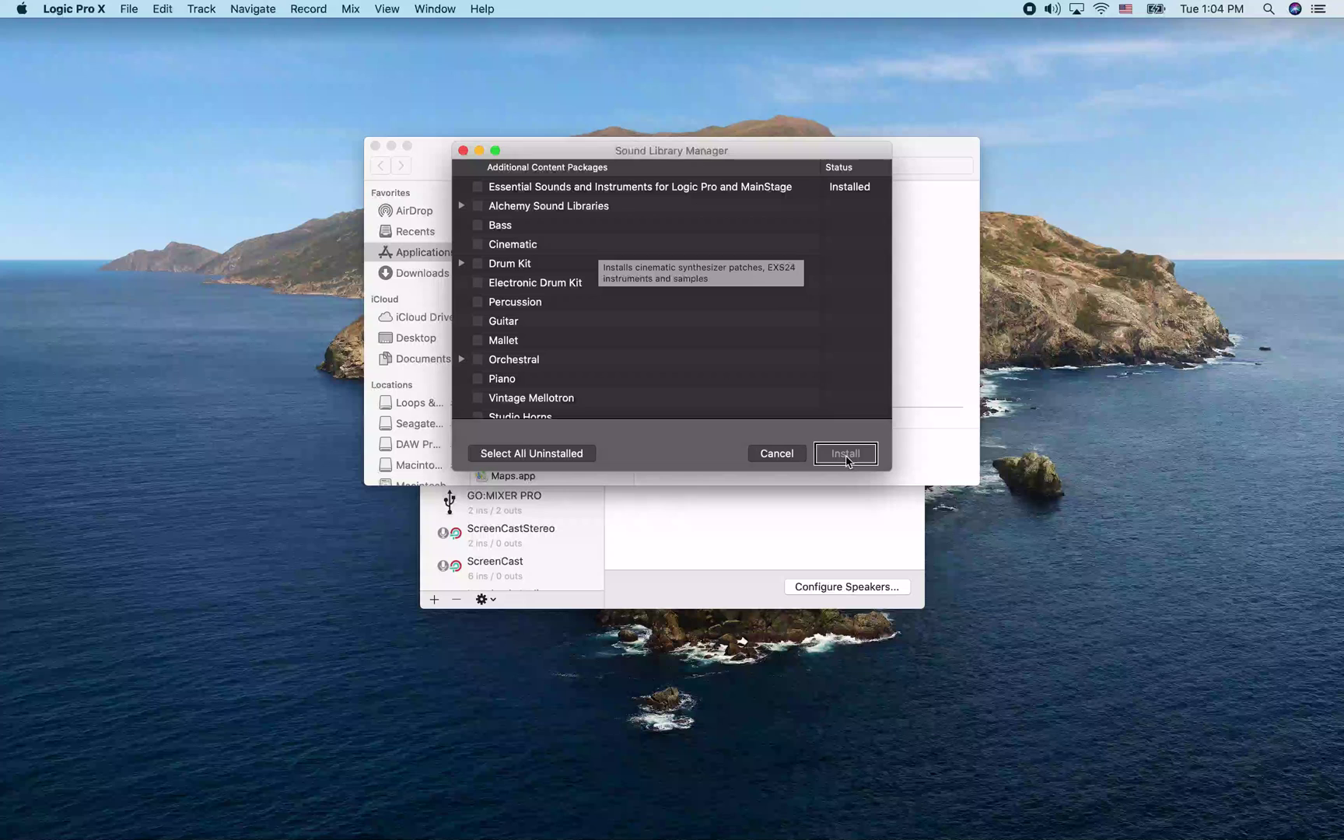
pyautogui.click(778, 460)
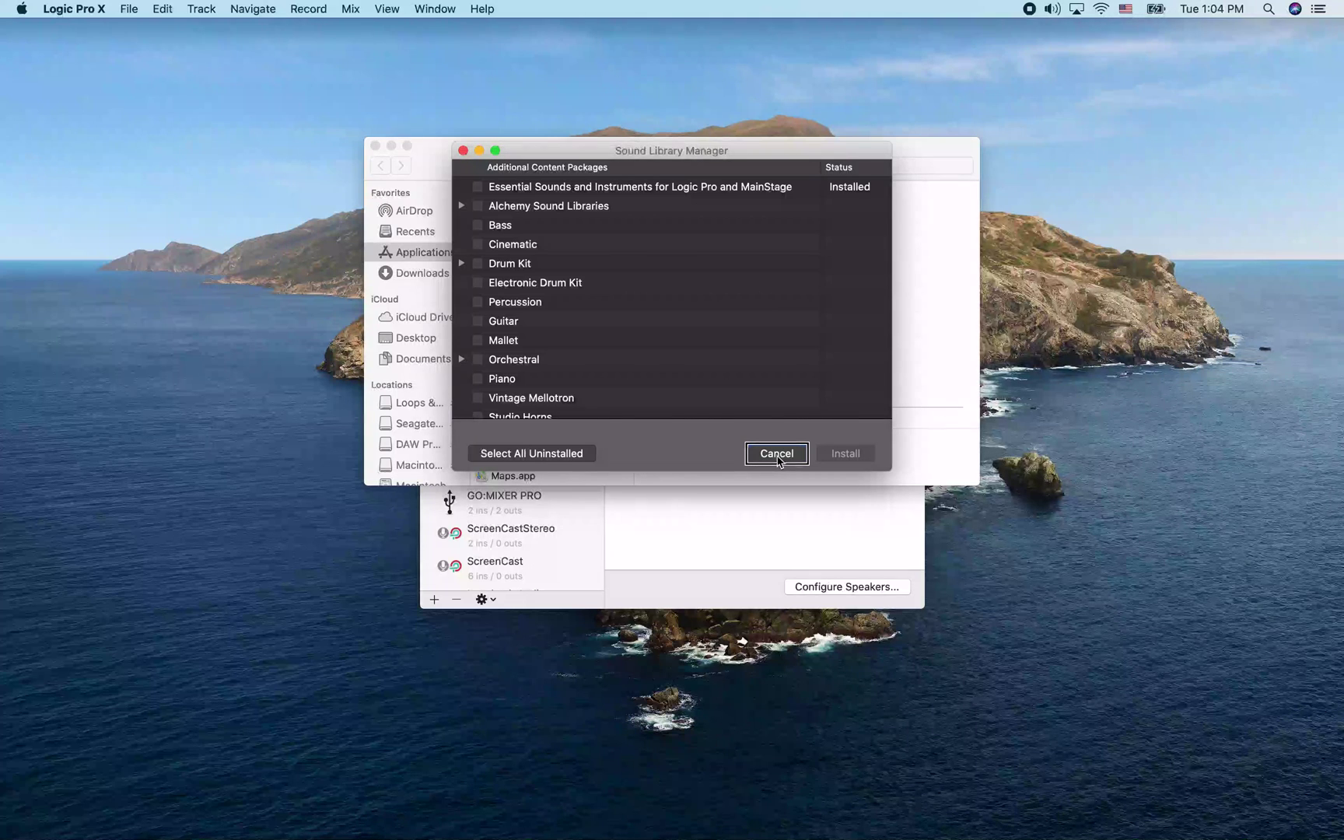
pyautogui.click(534, 459)
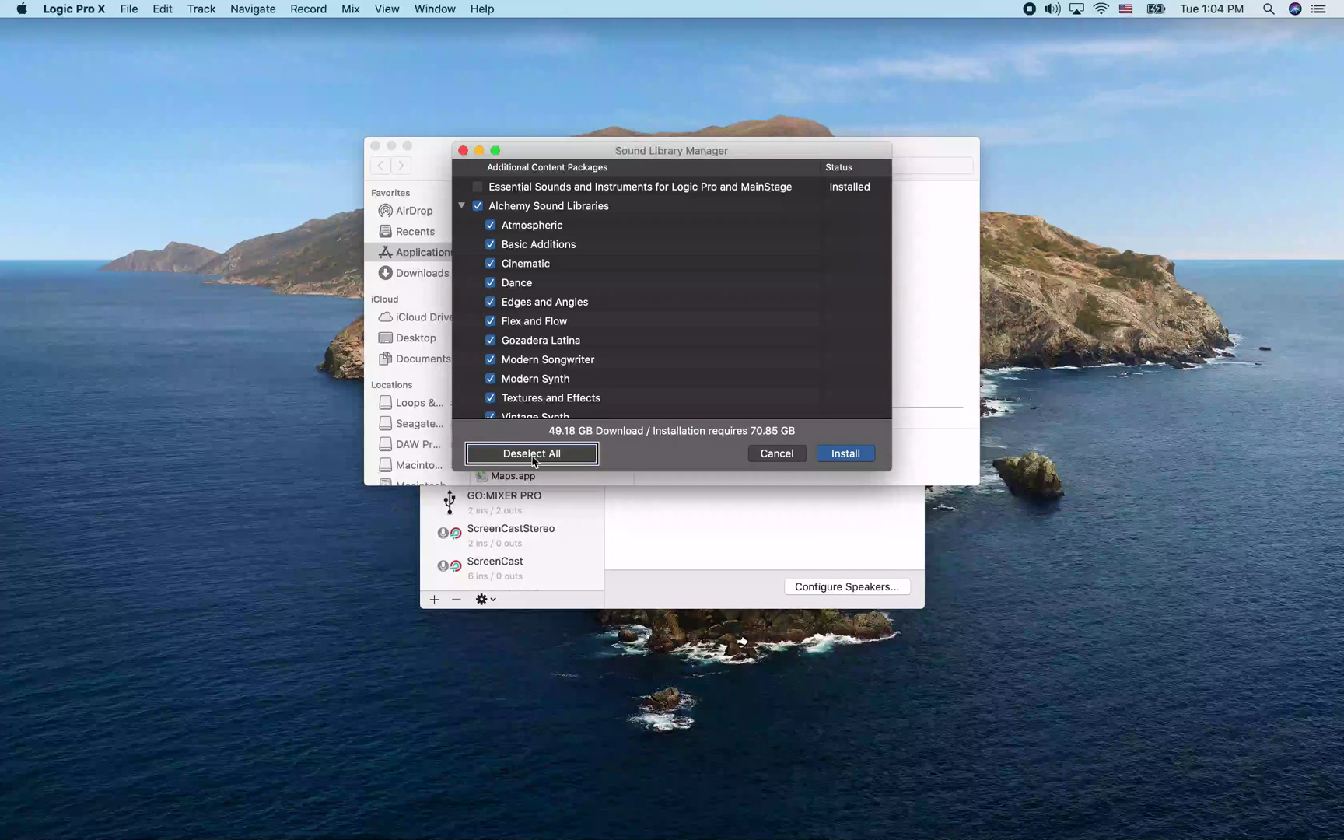
pyautogui.click(845, 454)
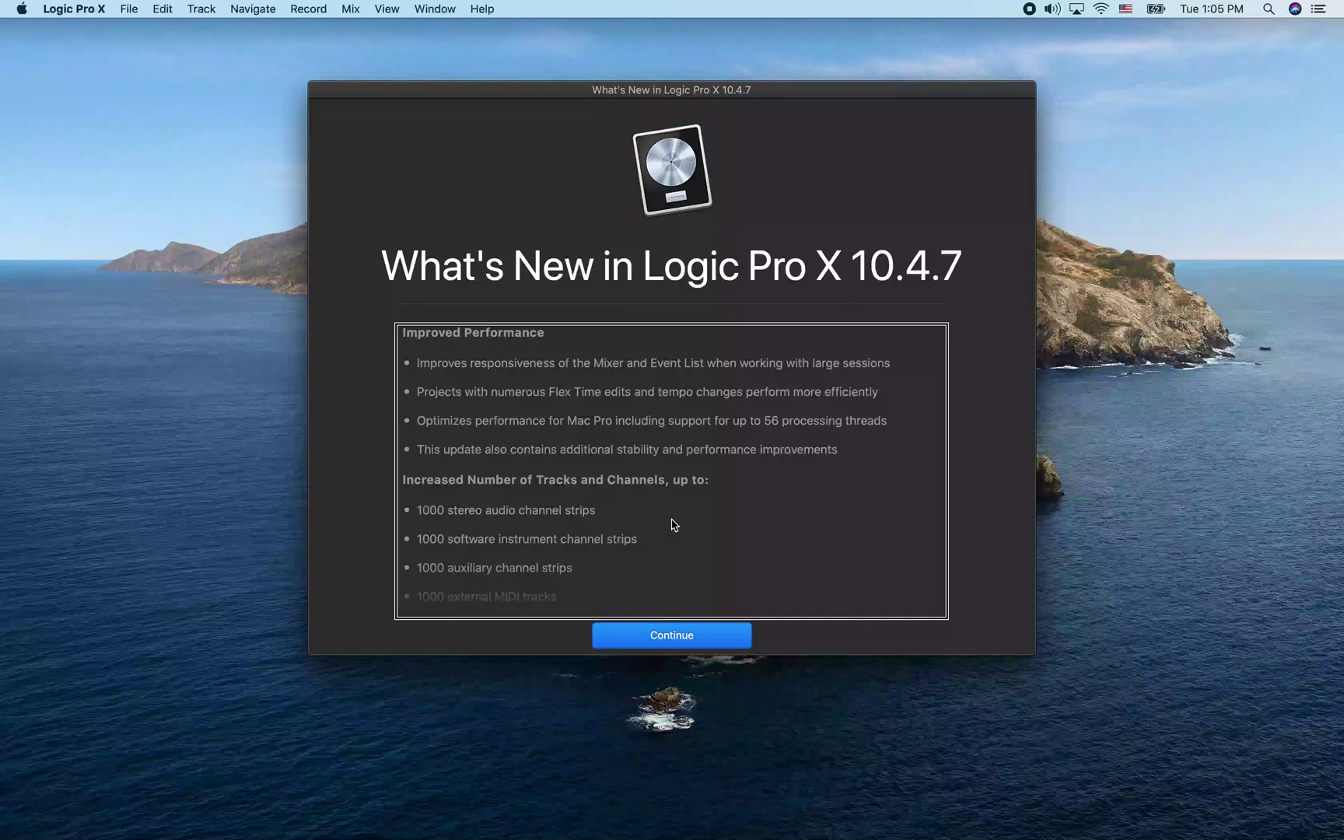
# Continue past the What's New in Logic Pro X 10.4.7 notes and choose Empty Project for the new project.
pyautogui.press('Tab')
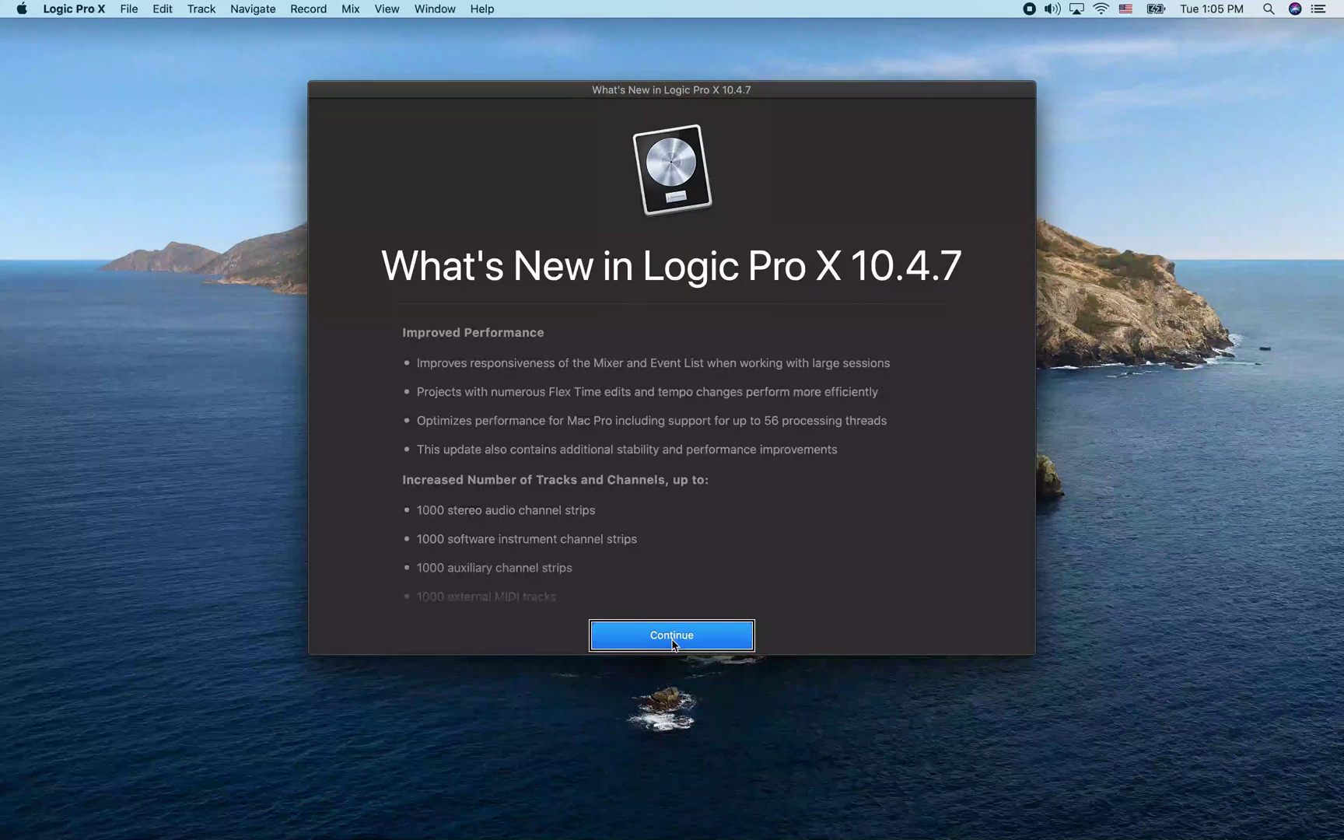
pyautogui.click(672, 635)
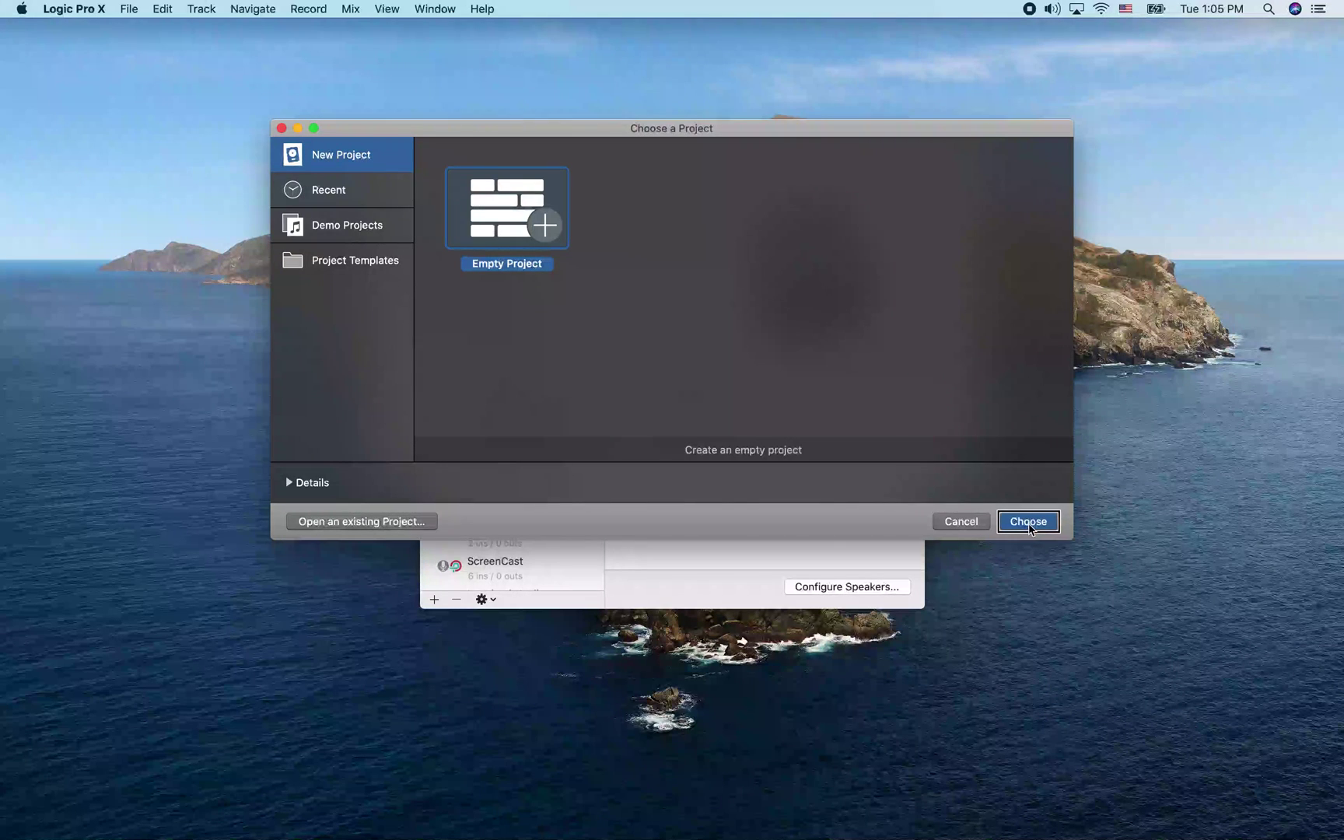
pyautogui.click(1028, 522)
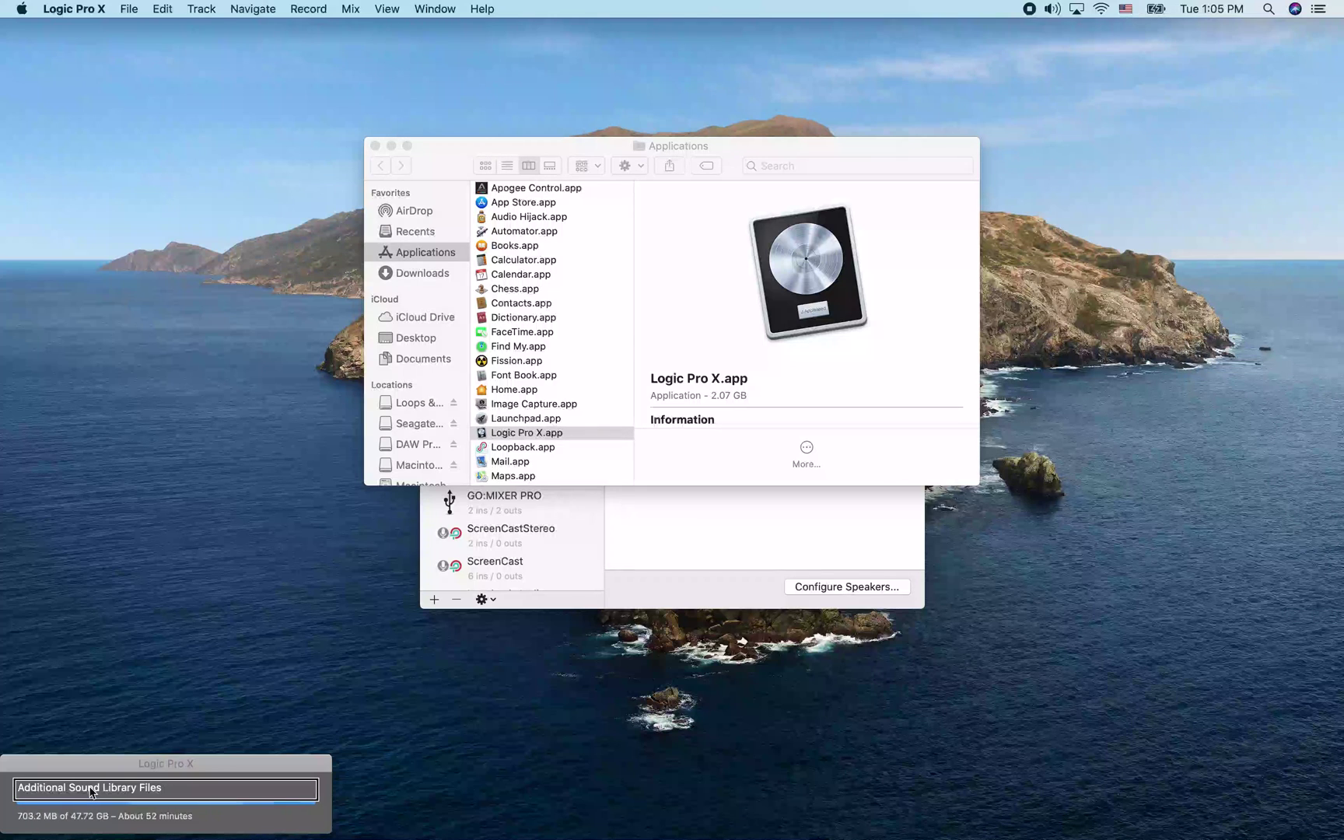
# Turn on Show Advanced Tools in the Advanced preferences and enable all the additional options.
pyautogui.press('super+comma')
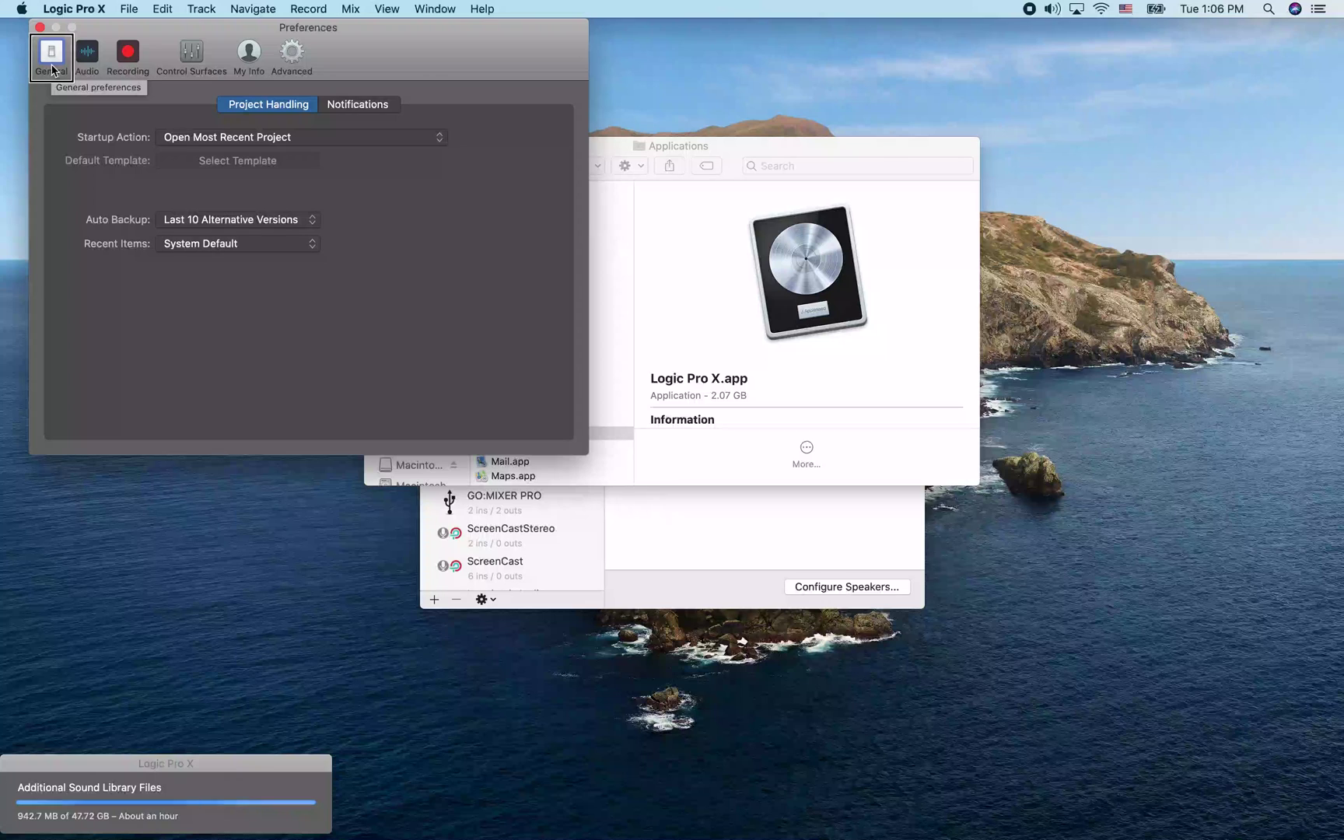
pyautogui.click(293, 56)
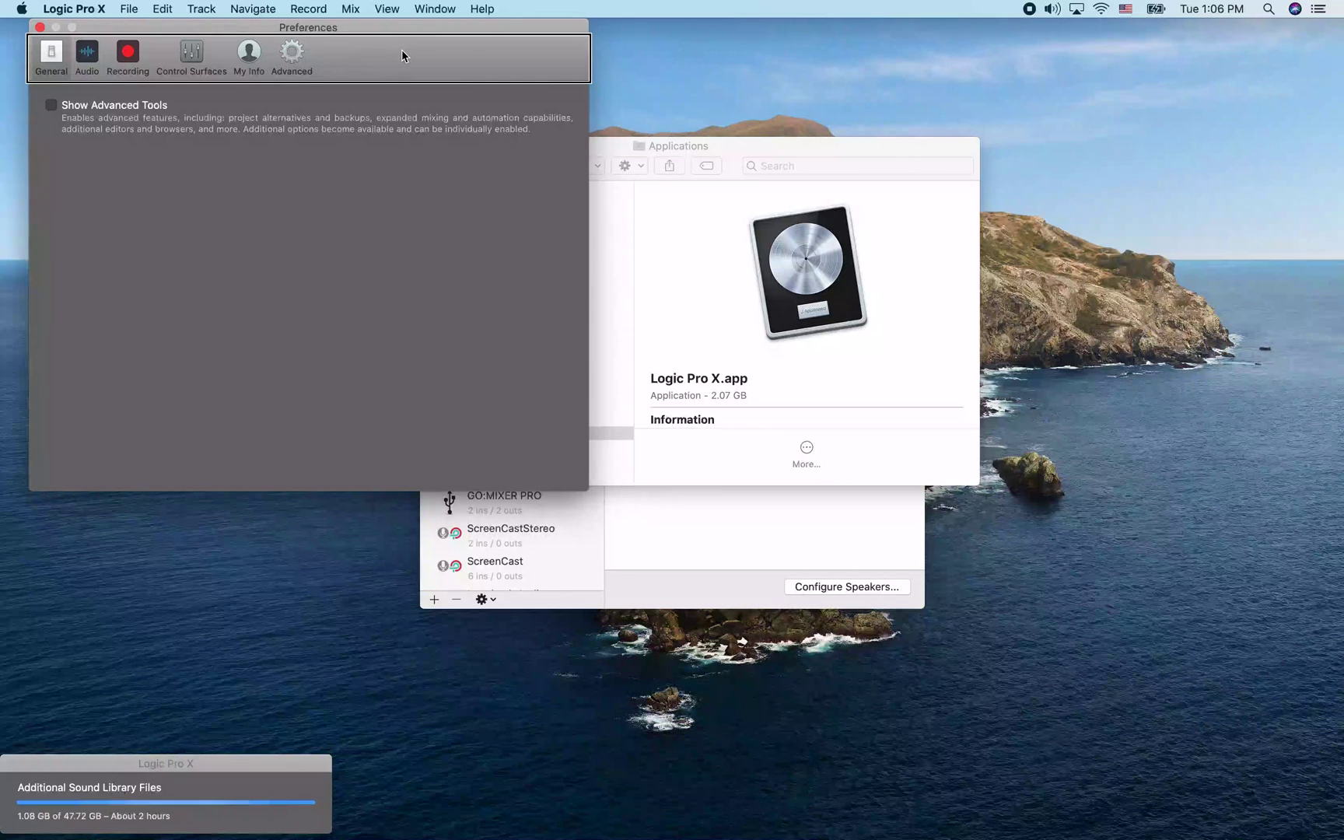
pyautogui.moveTo(301, 109)
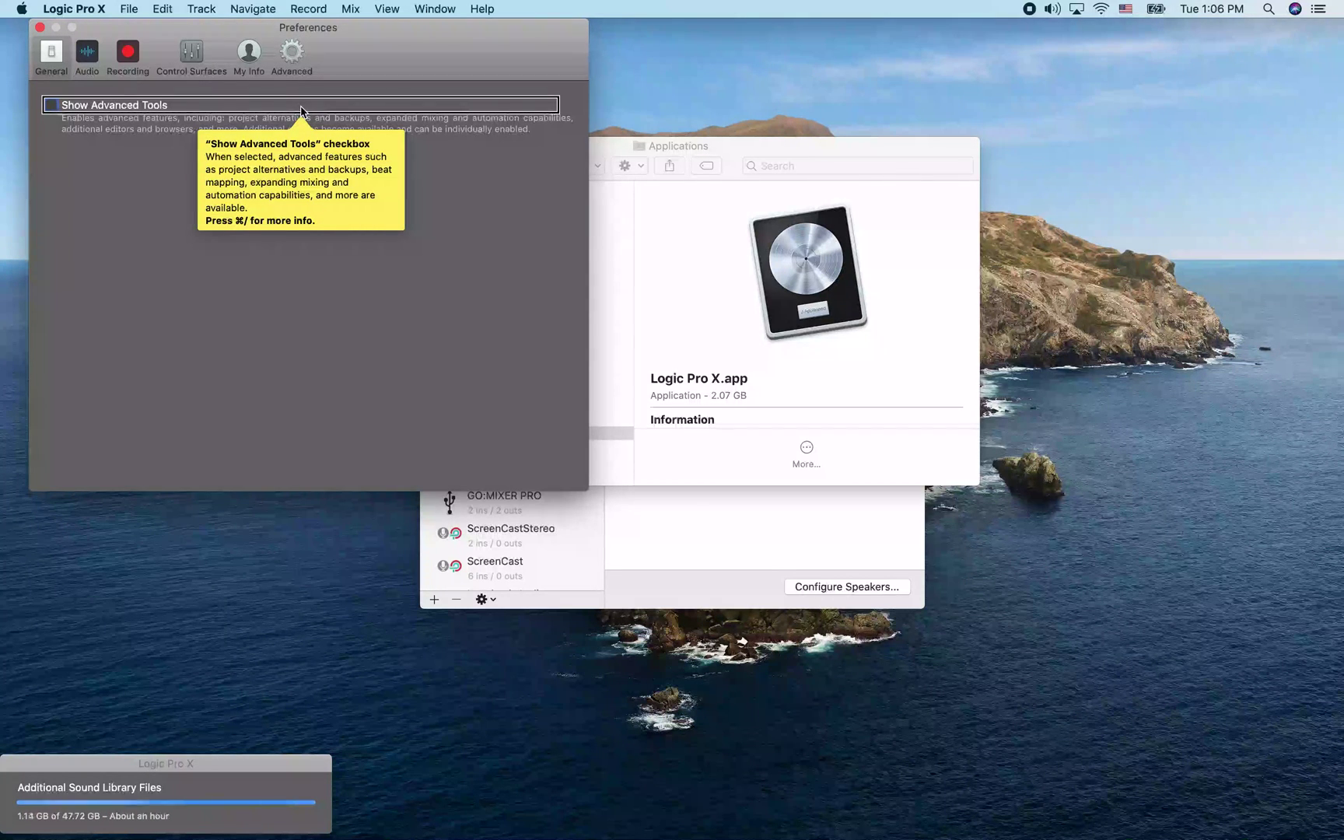
pyautogui.click(301, 109)
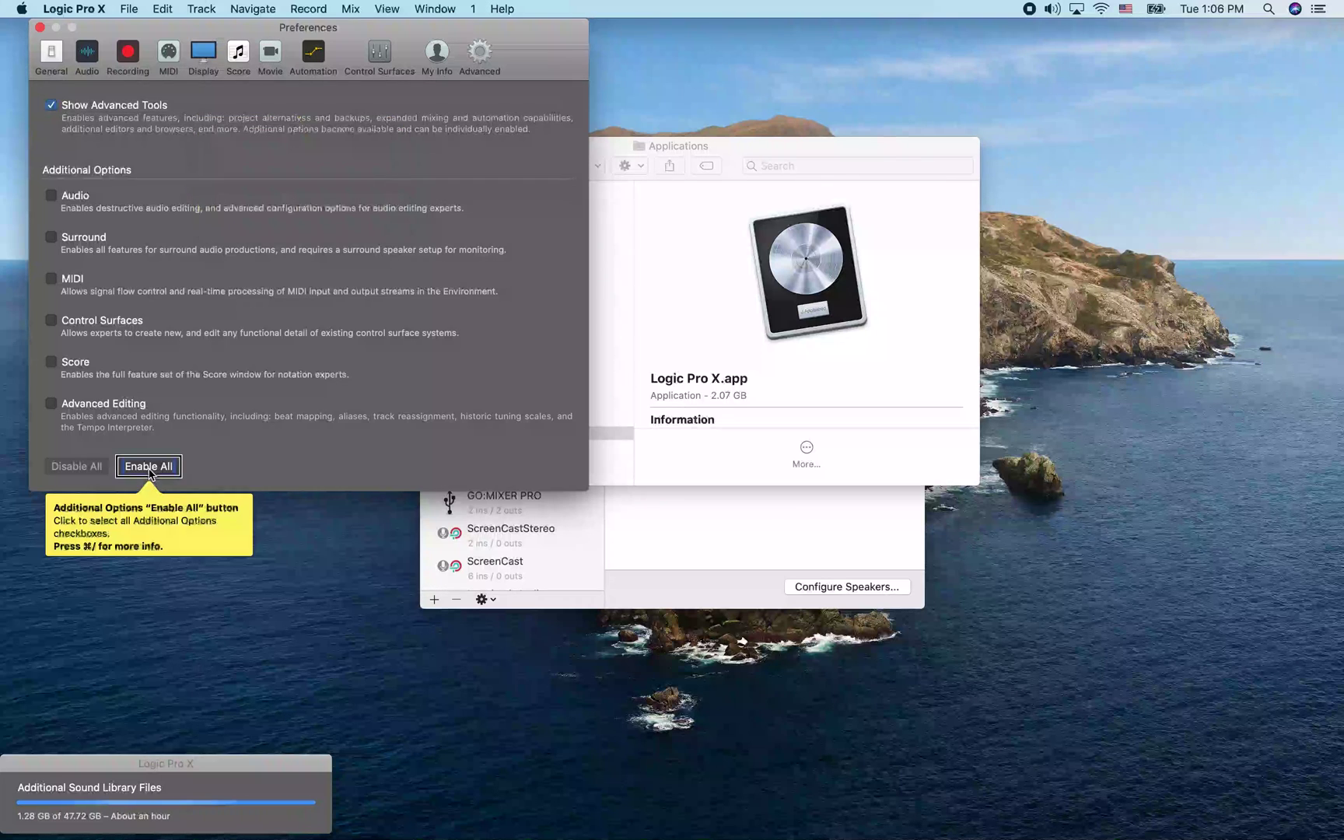
pyautogui.click(150, 467)
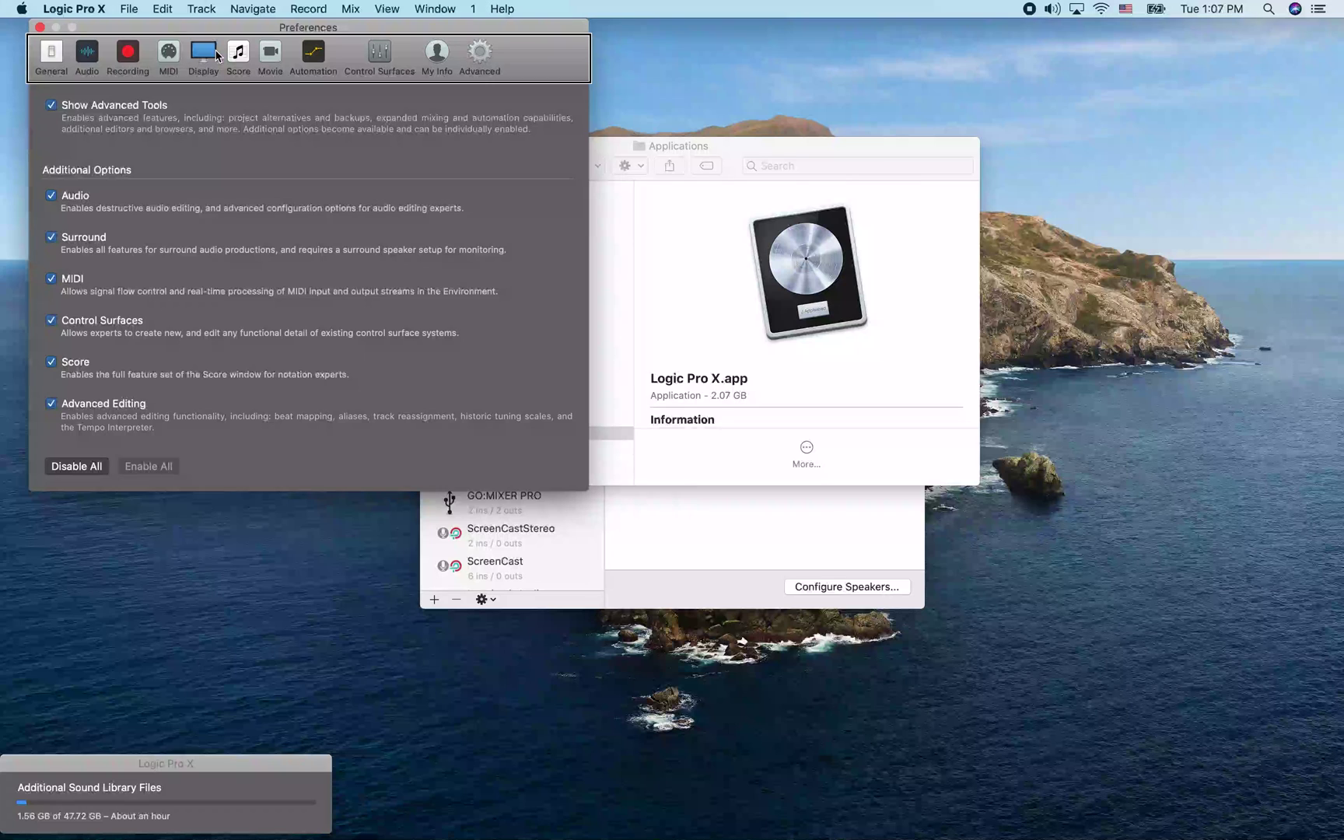
# Turn on Open in controls view for plug-in windows in the Mixer section of the Display preferences, and close the preferences.
pyautogui.click(52, 69)
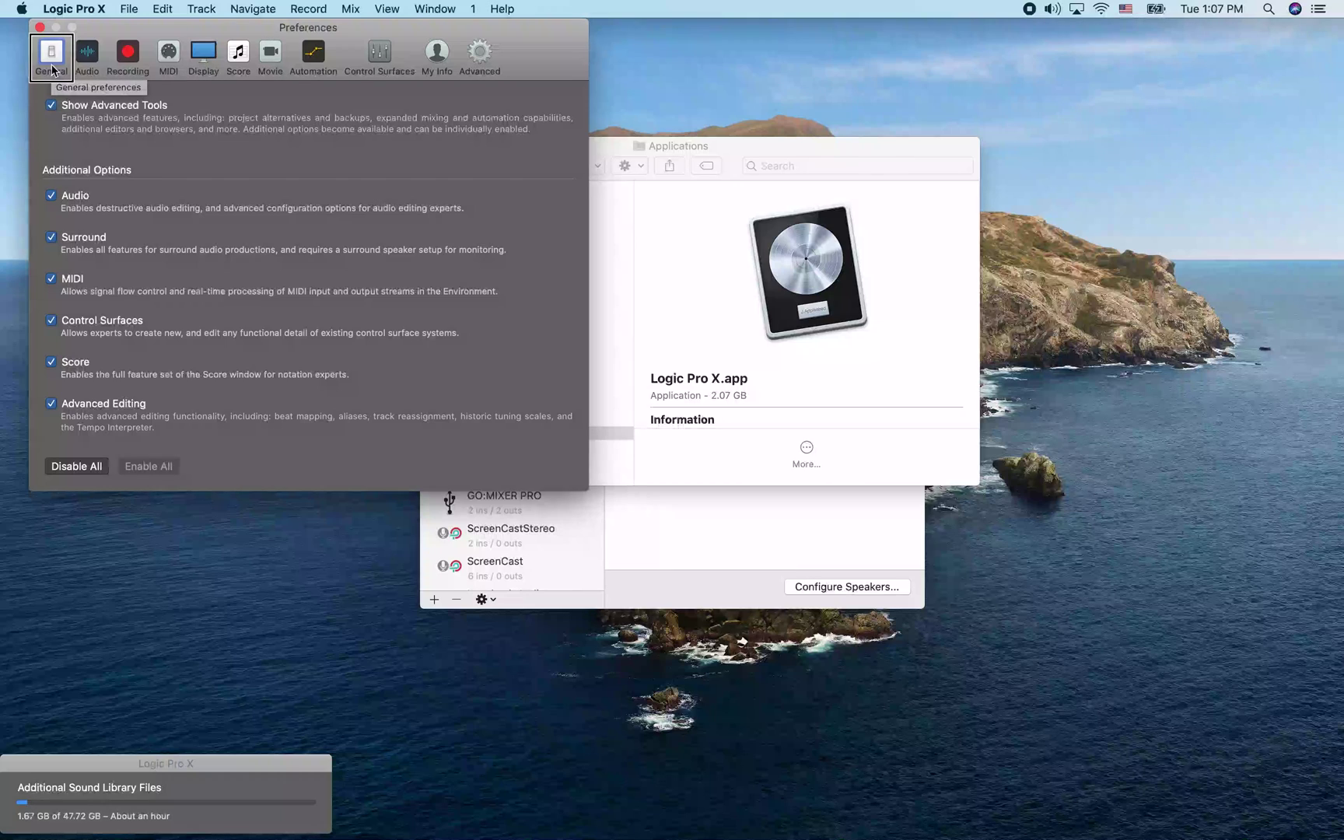
pyautogui.click(128, 69)
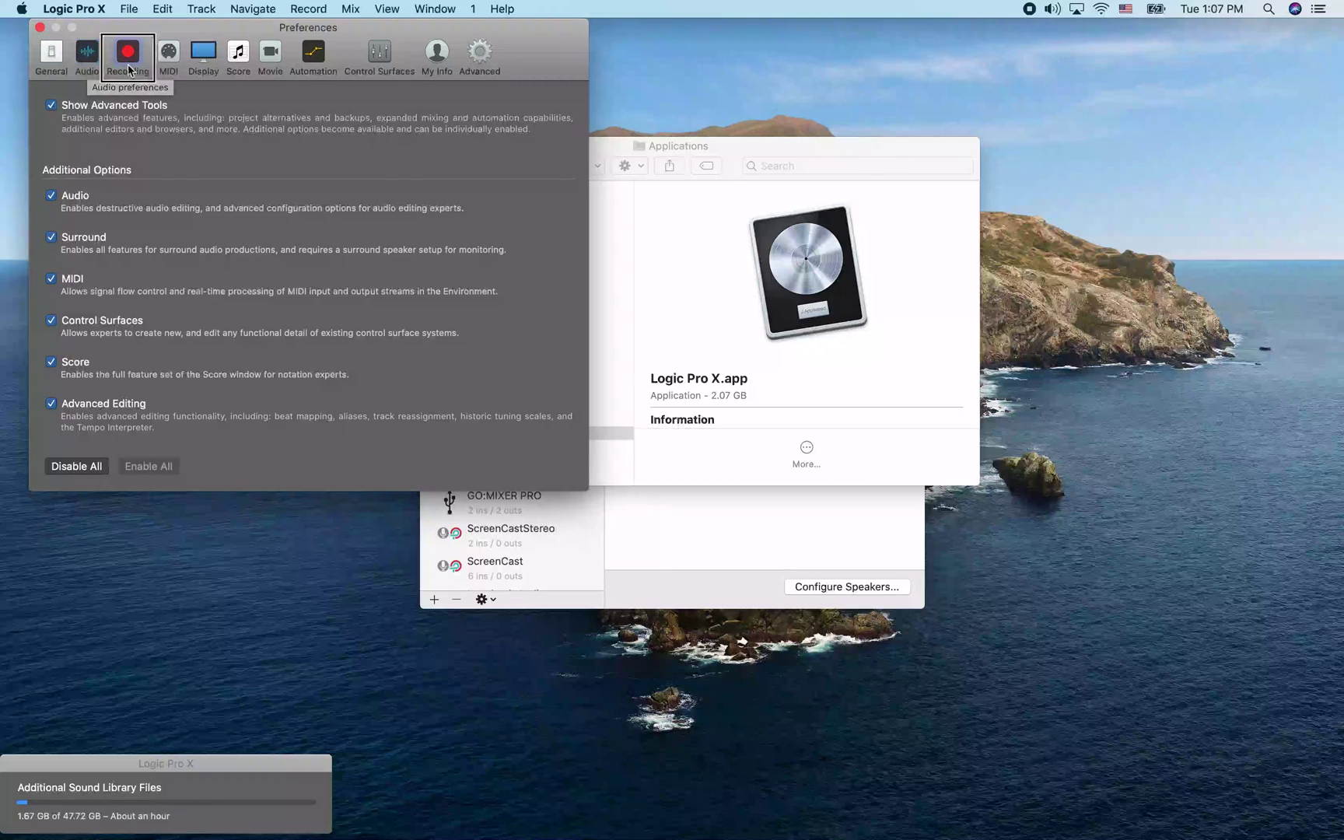
pyautogui.click(204, 71)
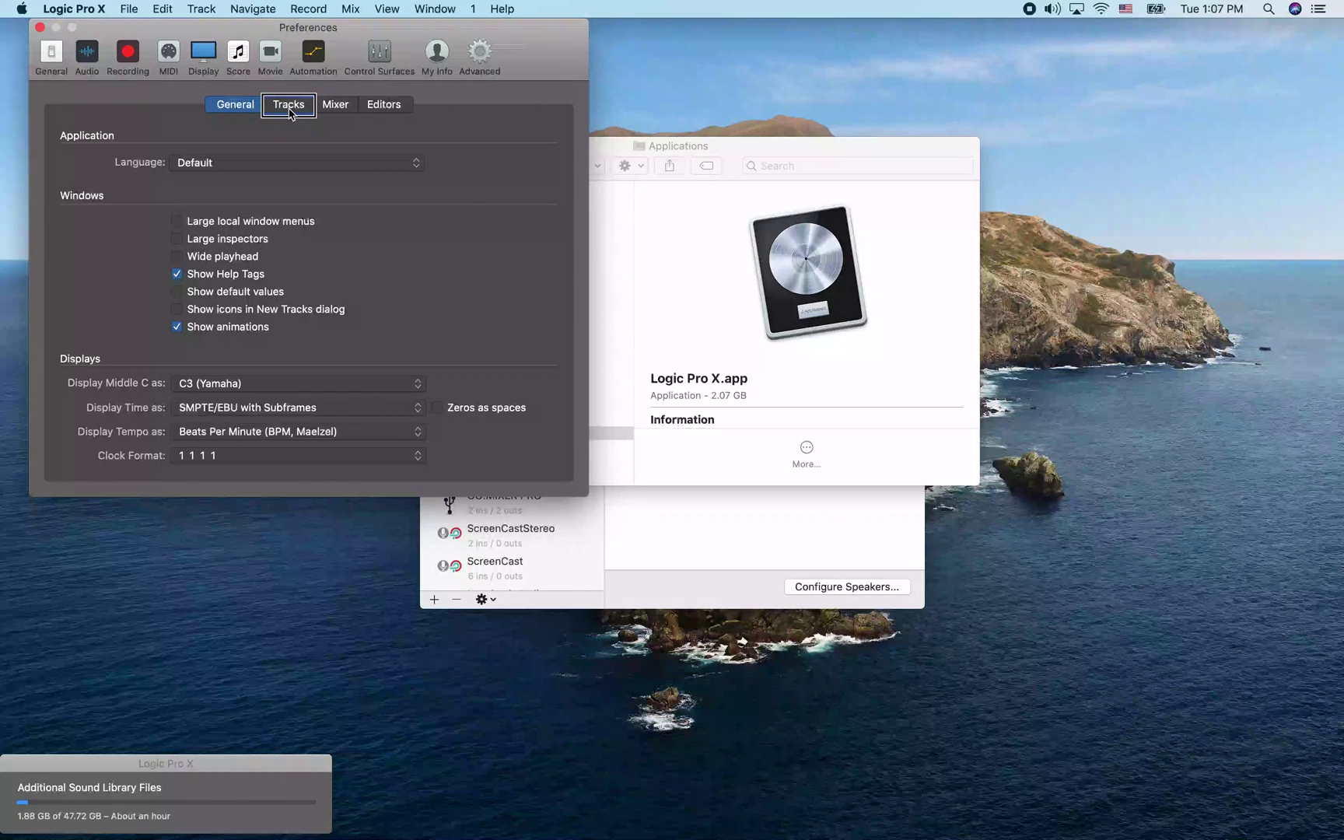
pyautogui.click(336, 106)
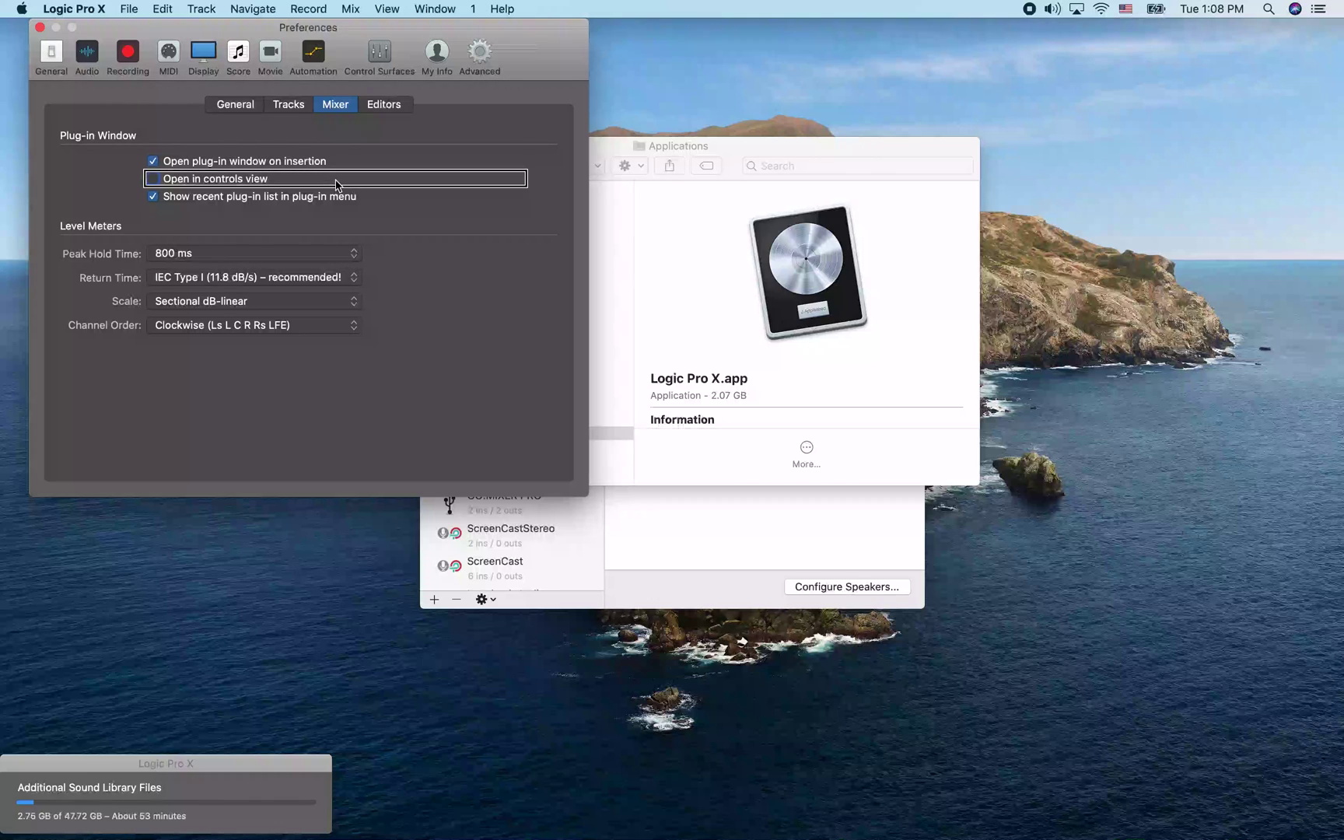
pyautogui.click(337, 186)
pyautogui.press('super+w')
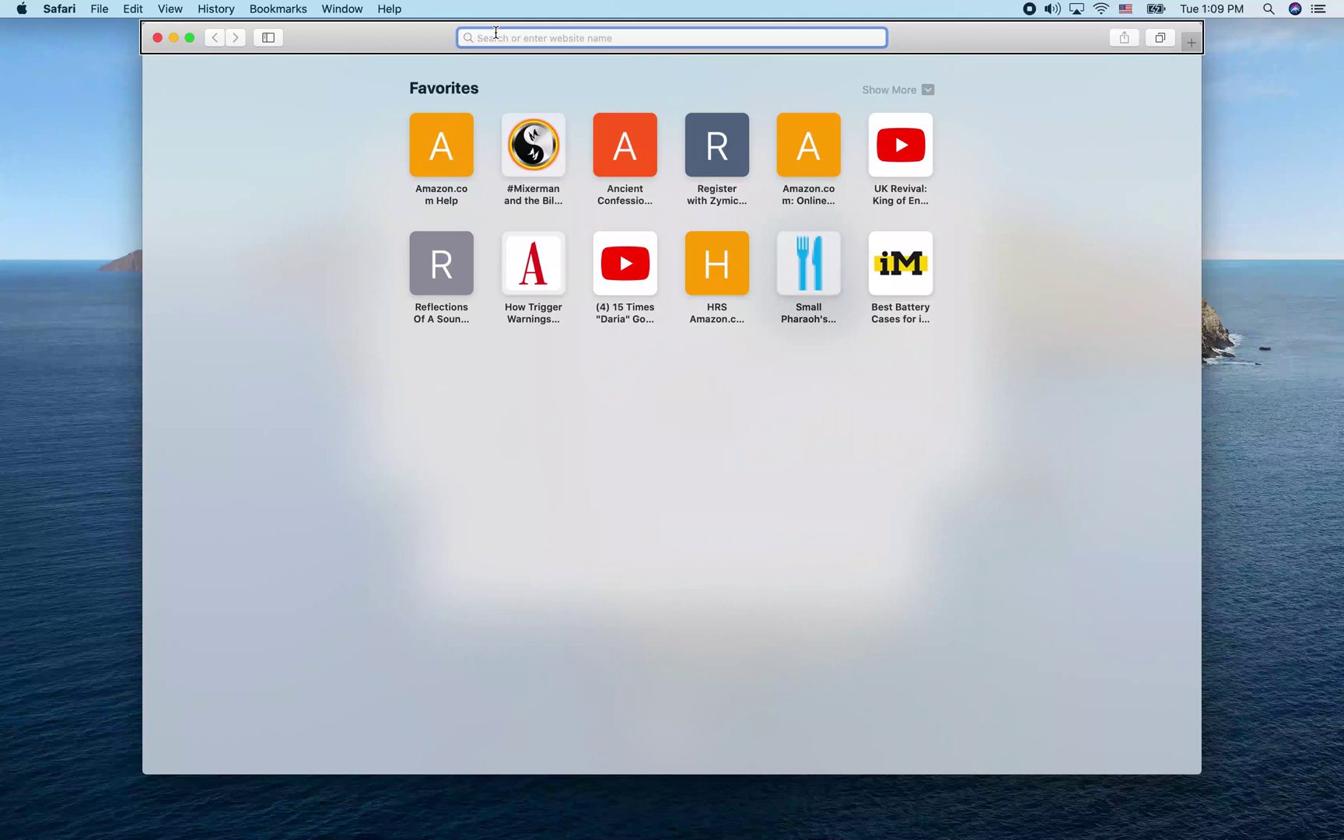
# Load the logic.band website in Safari and switch the browser window to full screen.
pyautogui.press('super+l')
pyautogui.write('log')
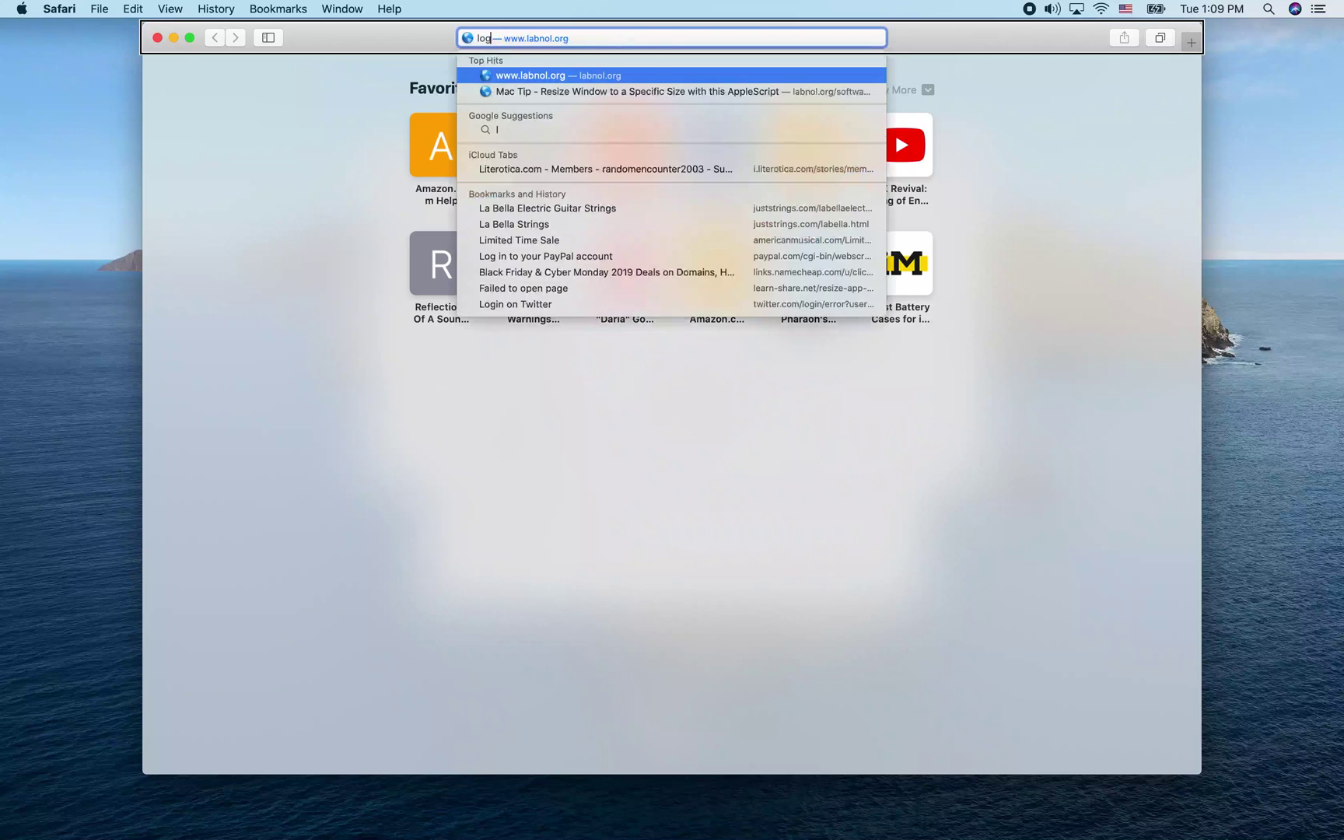
pyautogui.write('ic.band')
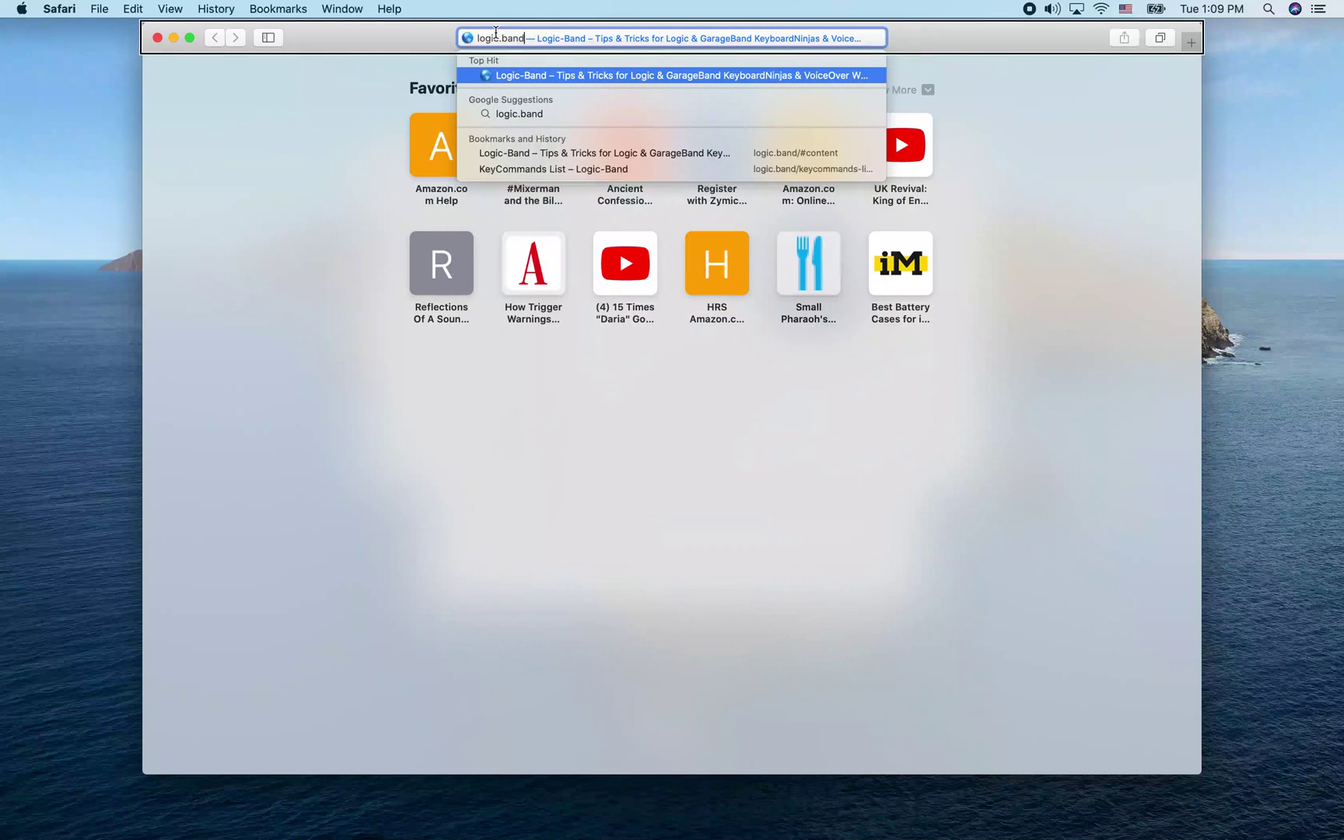
pyautogui.press('Return')
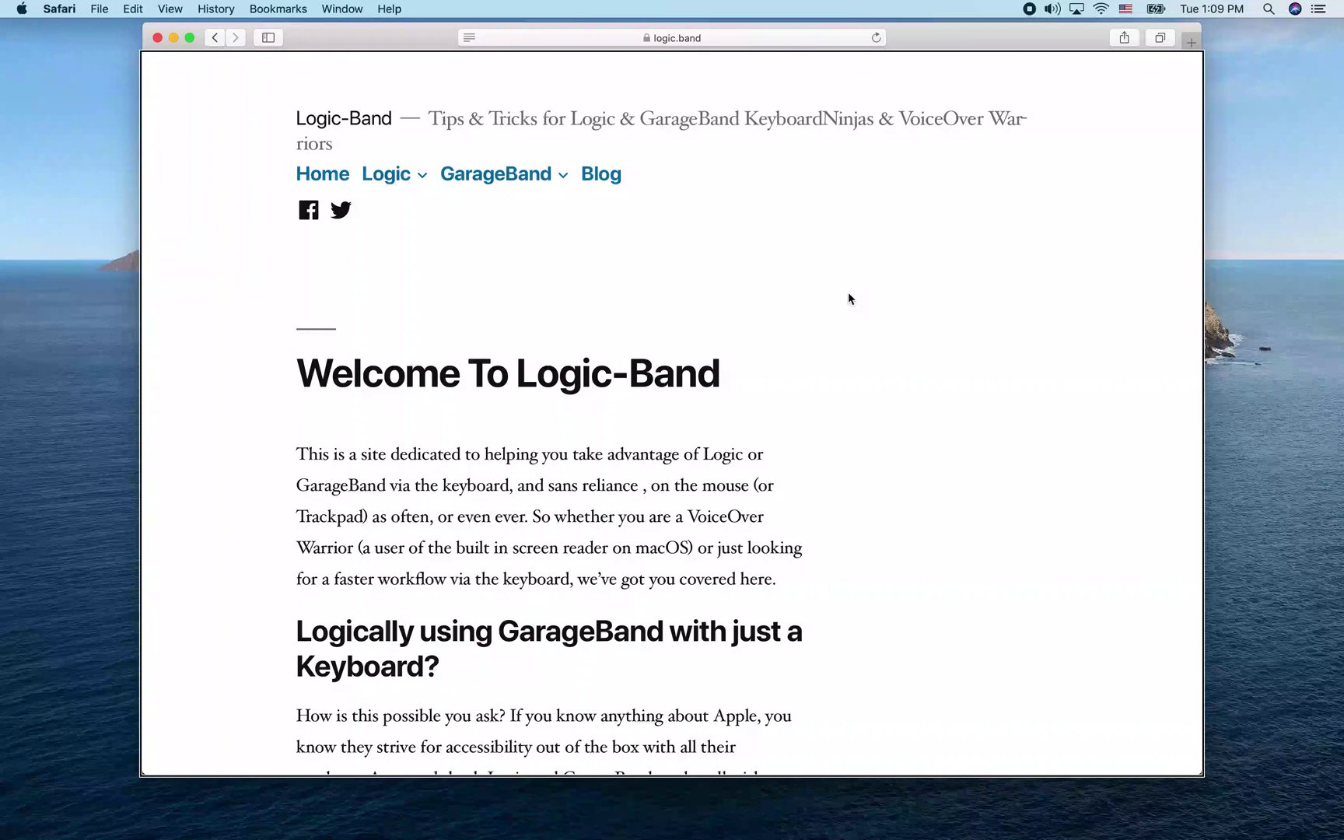
pyautogui.press('ctrl+super+f')
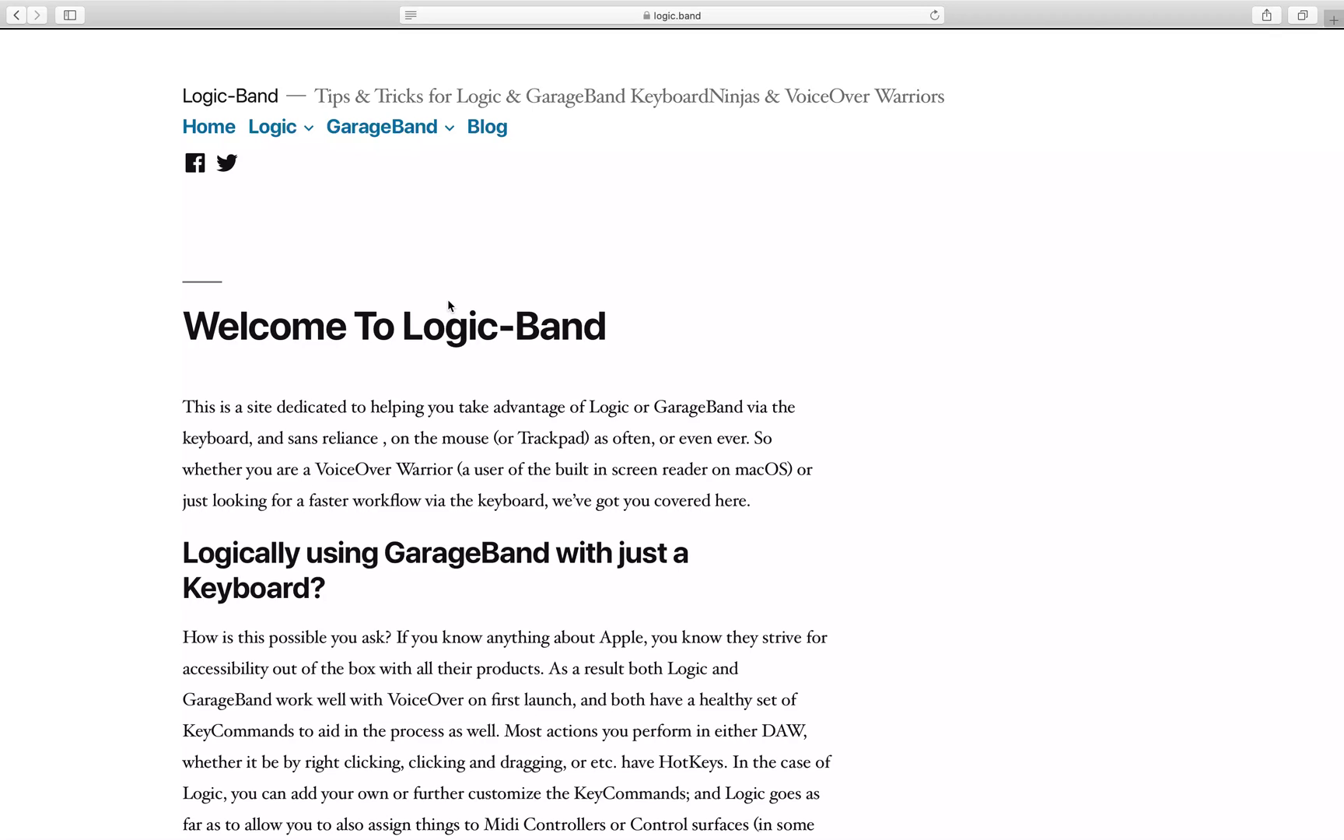
# Download the Logic Keyboard Ninja KeyCommands File listed under Logic on the website, allowing downloads from logic.band.
pyautogui.press('Tab')
pyautogui.press('Tab')
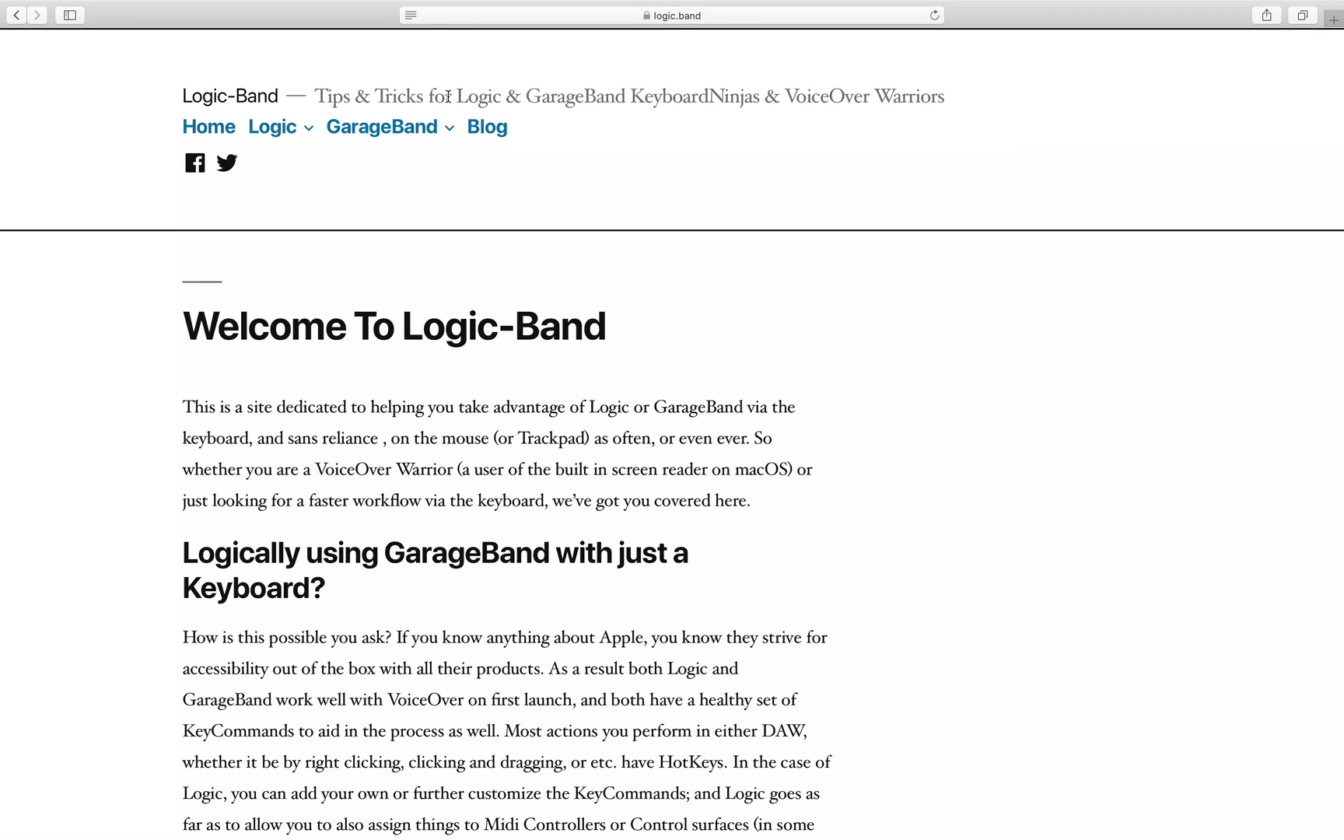
pyautogui.hotkey('ctrl', 'alt', 'Right')
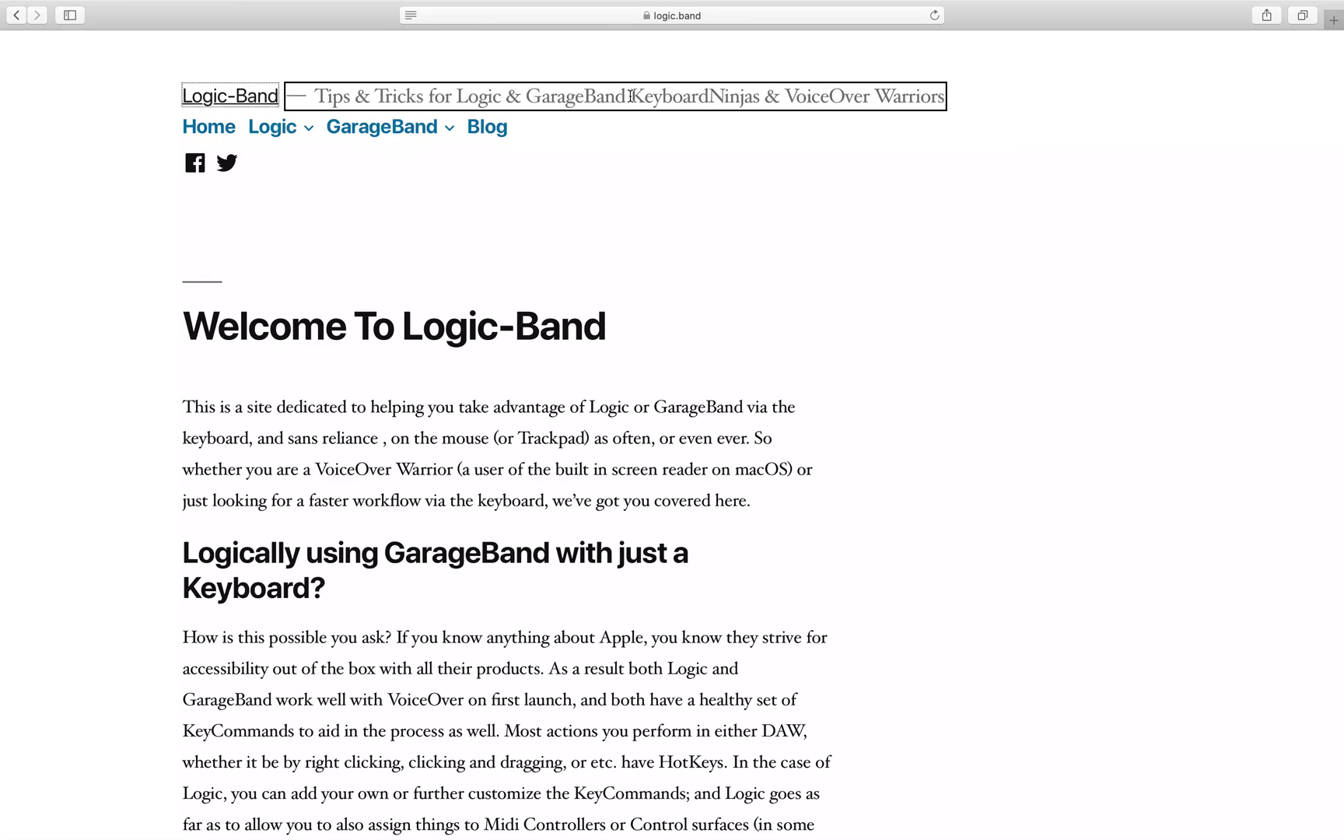
pyautogui.hotkey('ctrl', 'alt', 'Right')
pyautogui.hotkey('ctrl', 'alt', 'Right')
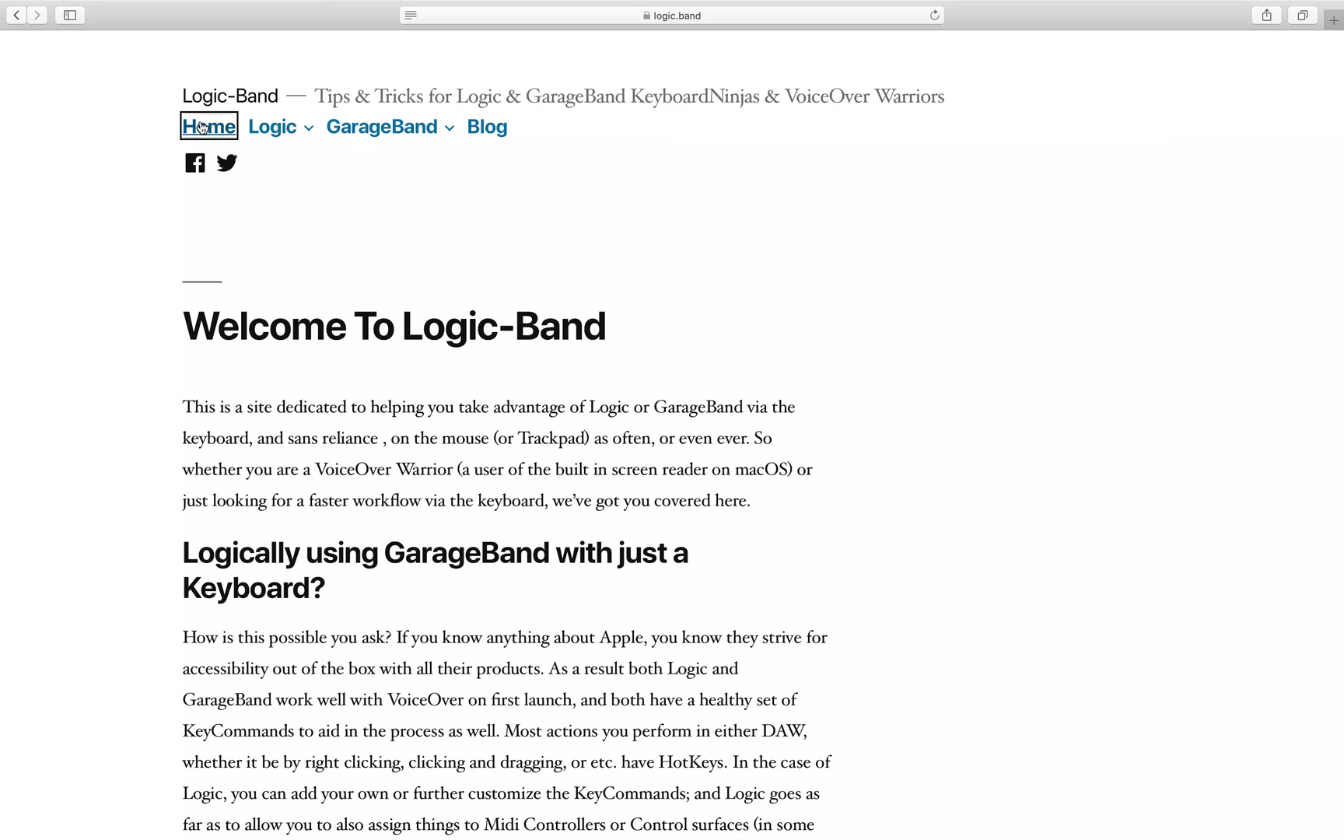
pyautogui.hotkey('ctrl', 'alt', 'Right')
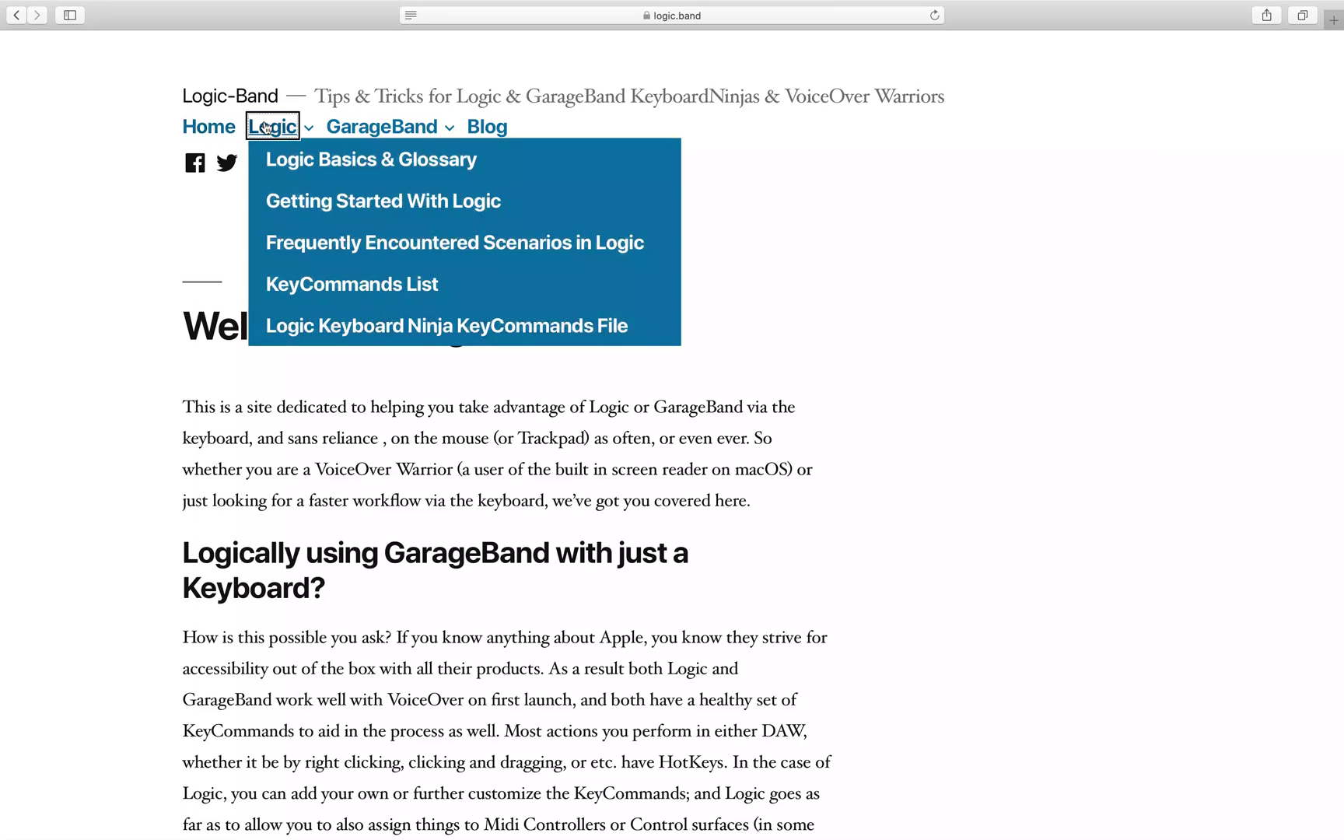
pyautogui.hotkey('ctrl', 'alt', 'Right')
pyautogui.hotkey('ctrl', 'alt', 'Right')
pyautogui.hotkey('ctrl', 'alt', 'Right')
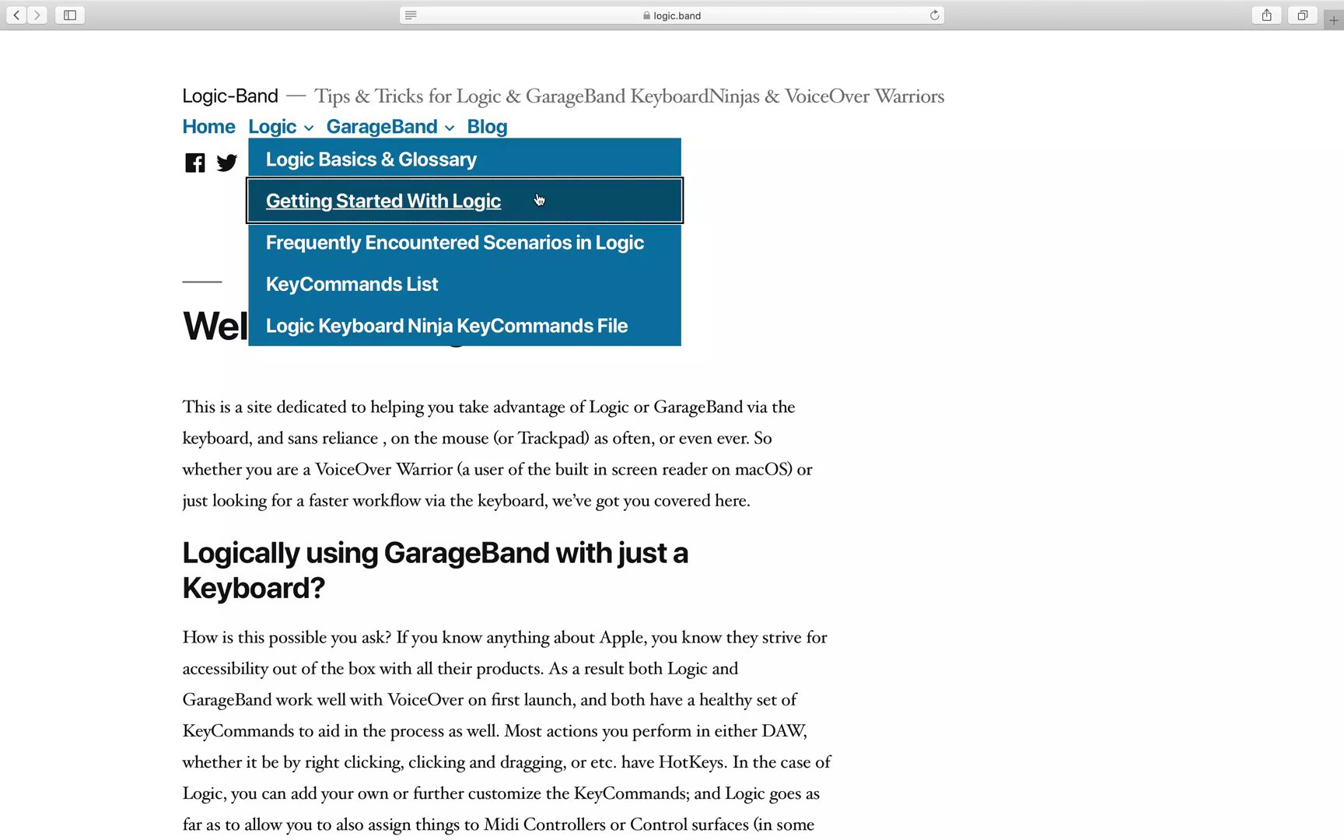
pyautogui.hotkey('ctrl', 'alt', 'Right')
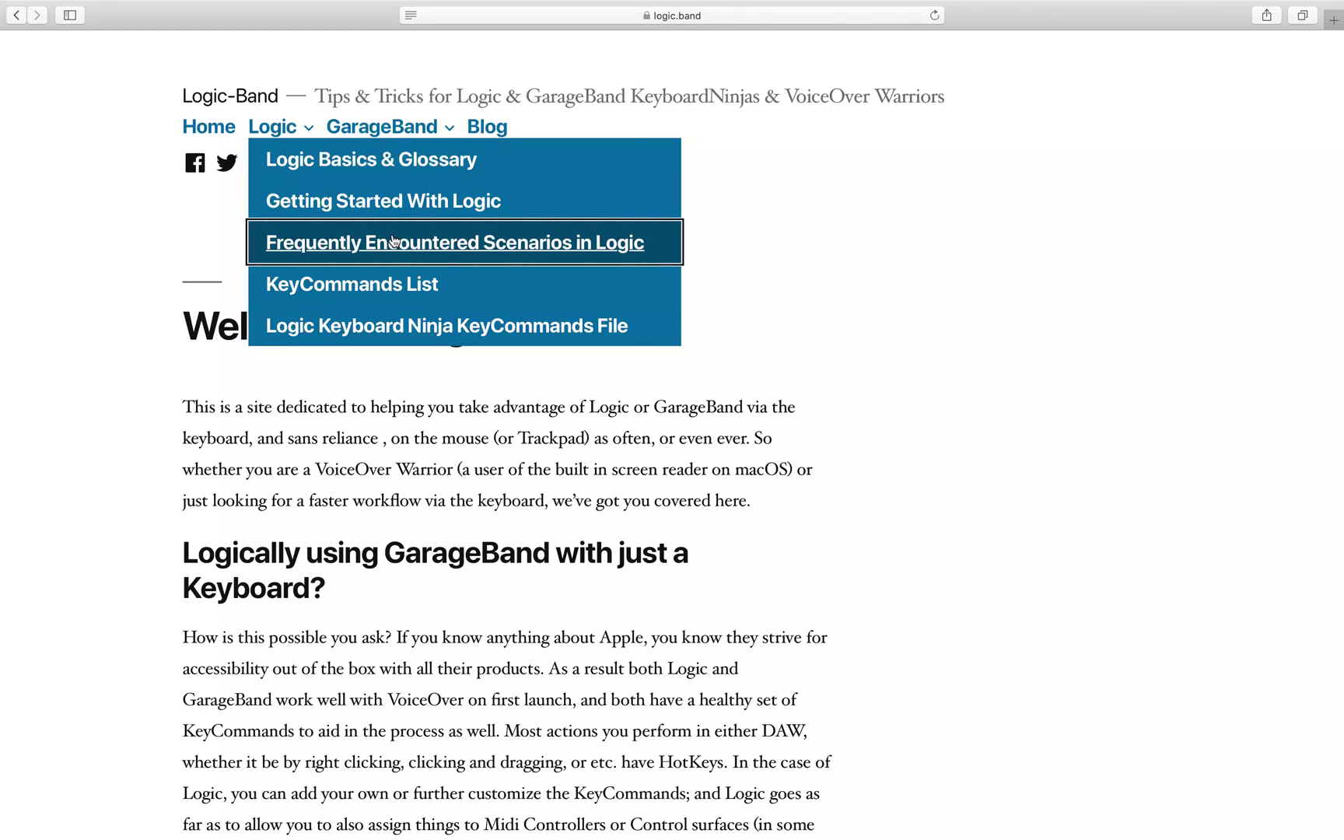
pyautogui.hotkey('ctrl', 'alt', 'Right')
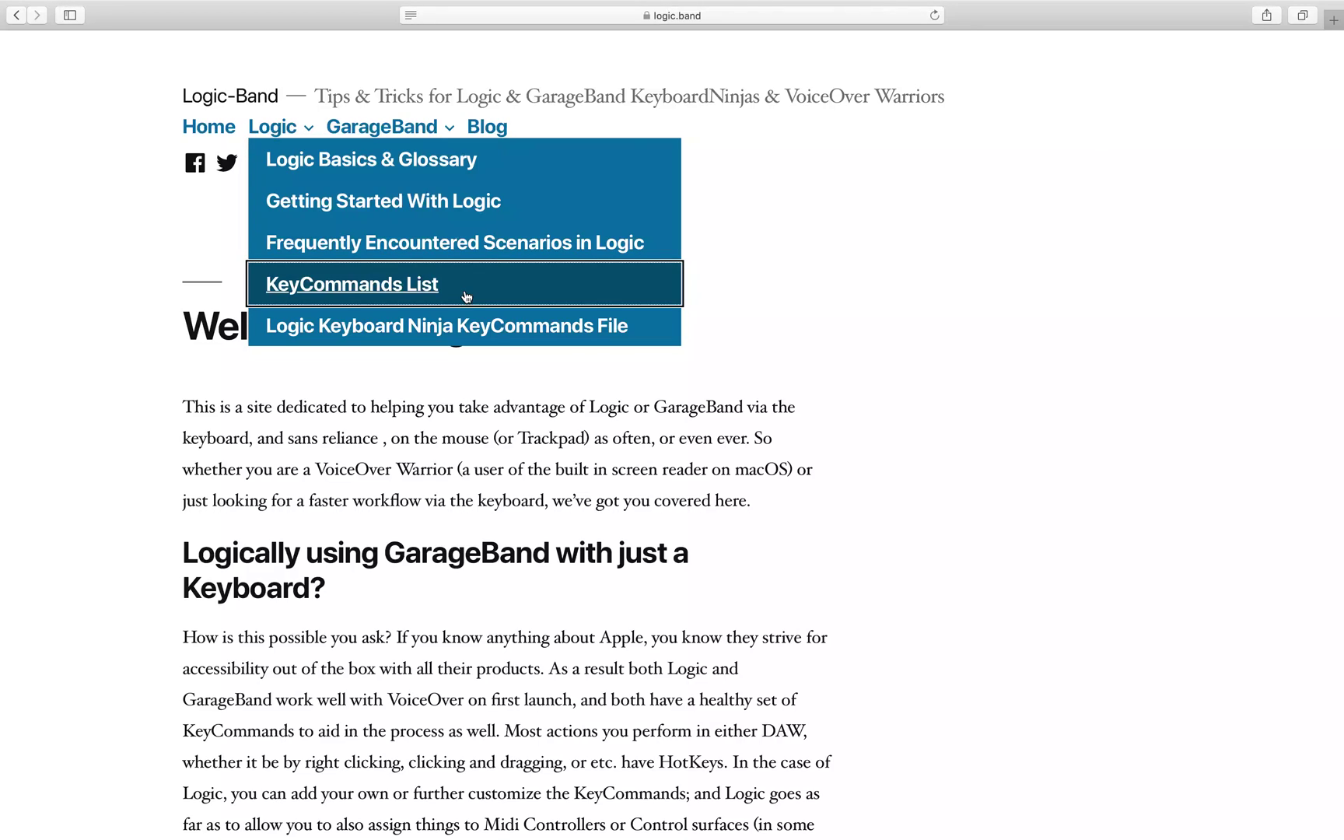
pyautogui.click(393, 325)
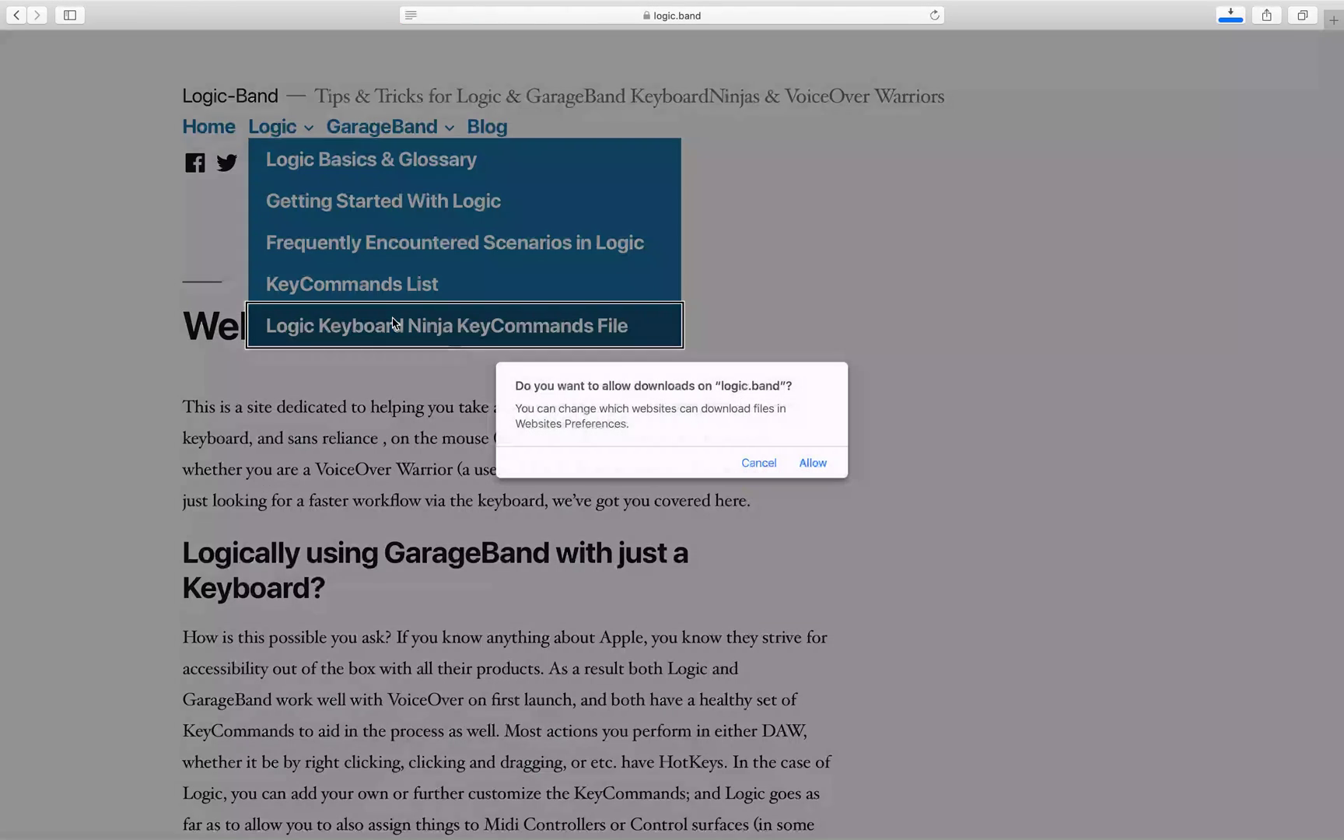
pyautogui.click(813, 465)
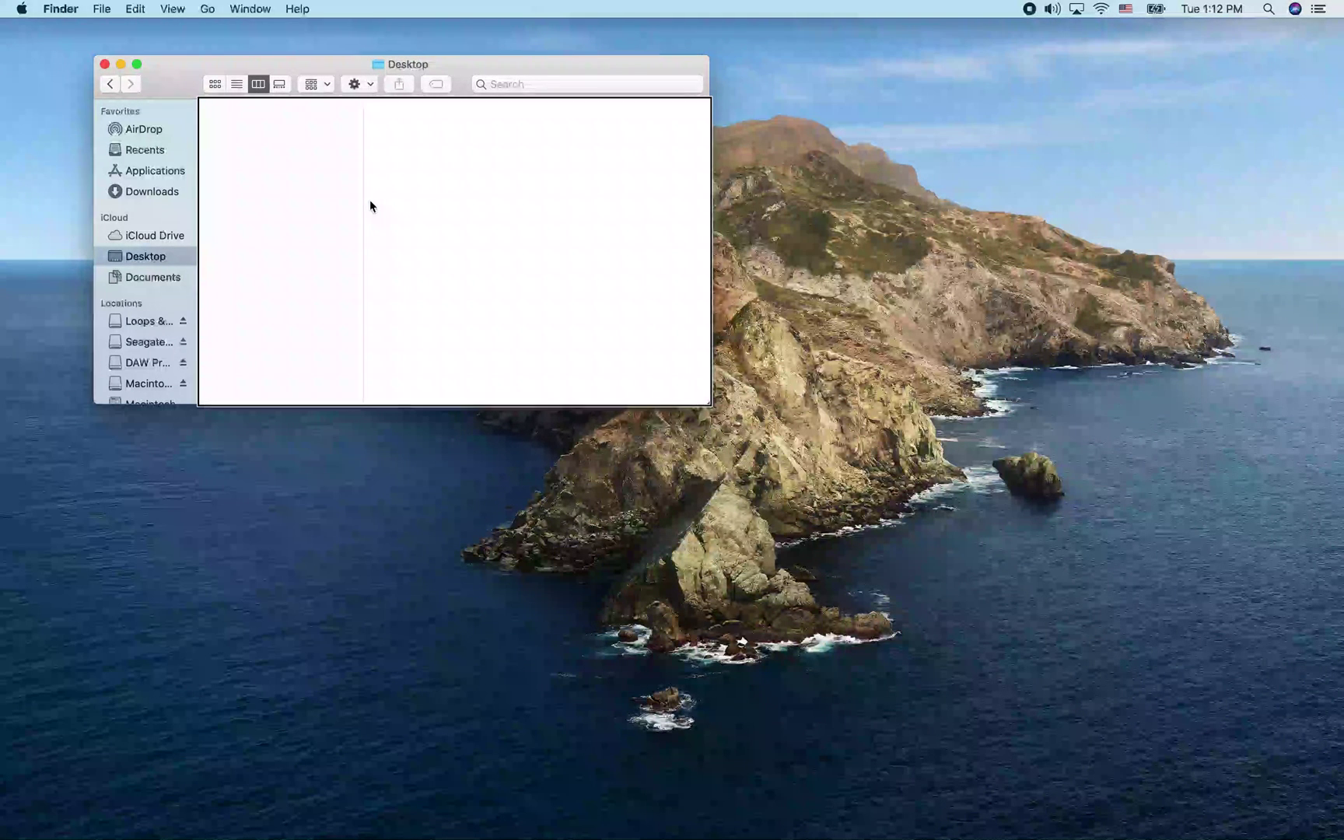
# Go to the Downloads folder in Finder and select LogicKN.logikcs for copying.
pyautogui.press('alt+super+l')
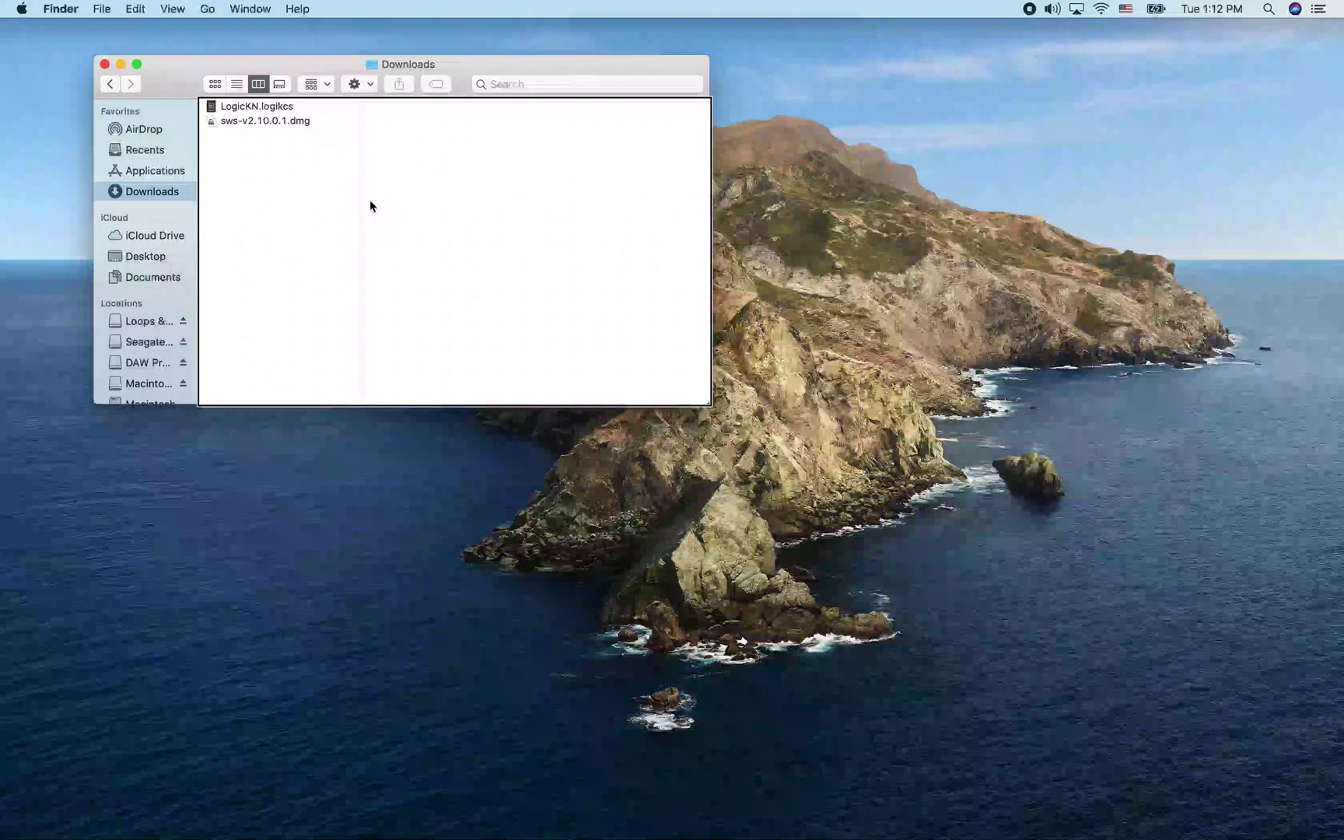
pyautogui.click(304, 105)
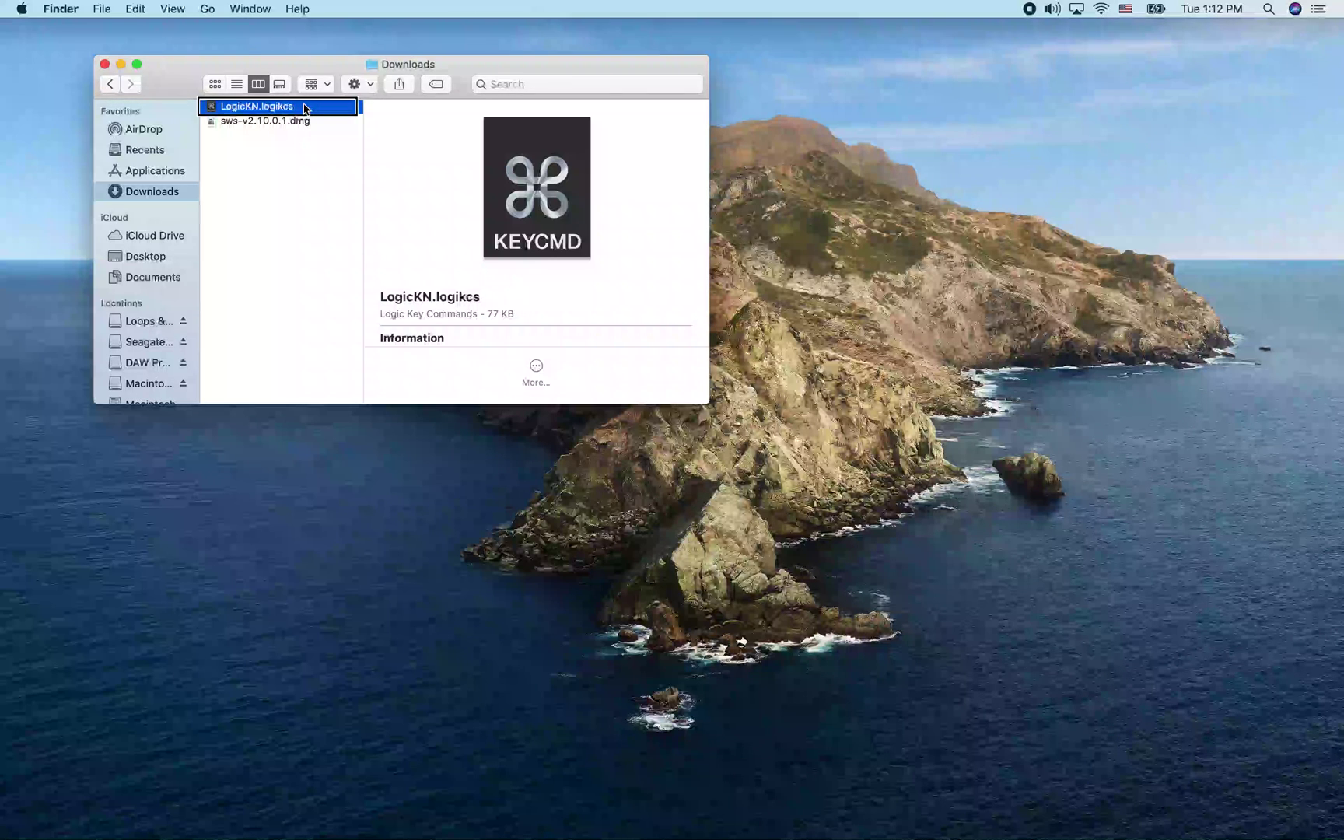
pyautogui.click(254, 122)
pyautogui.click(257, 106)
# Place a copy of LogicKN.logikcs in the Key Commands folder inside Audio Music Apps in the home Music folder.
pyautogui.press('super+shift+h')
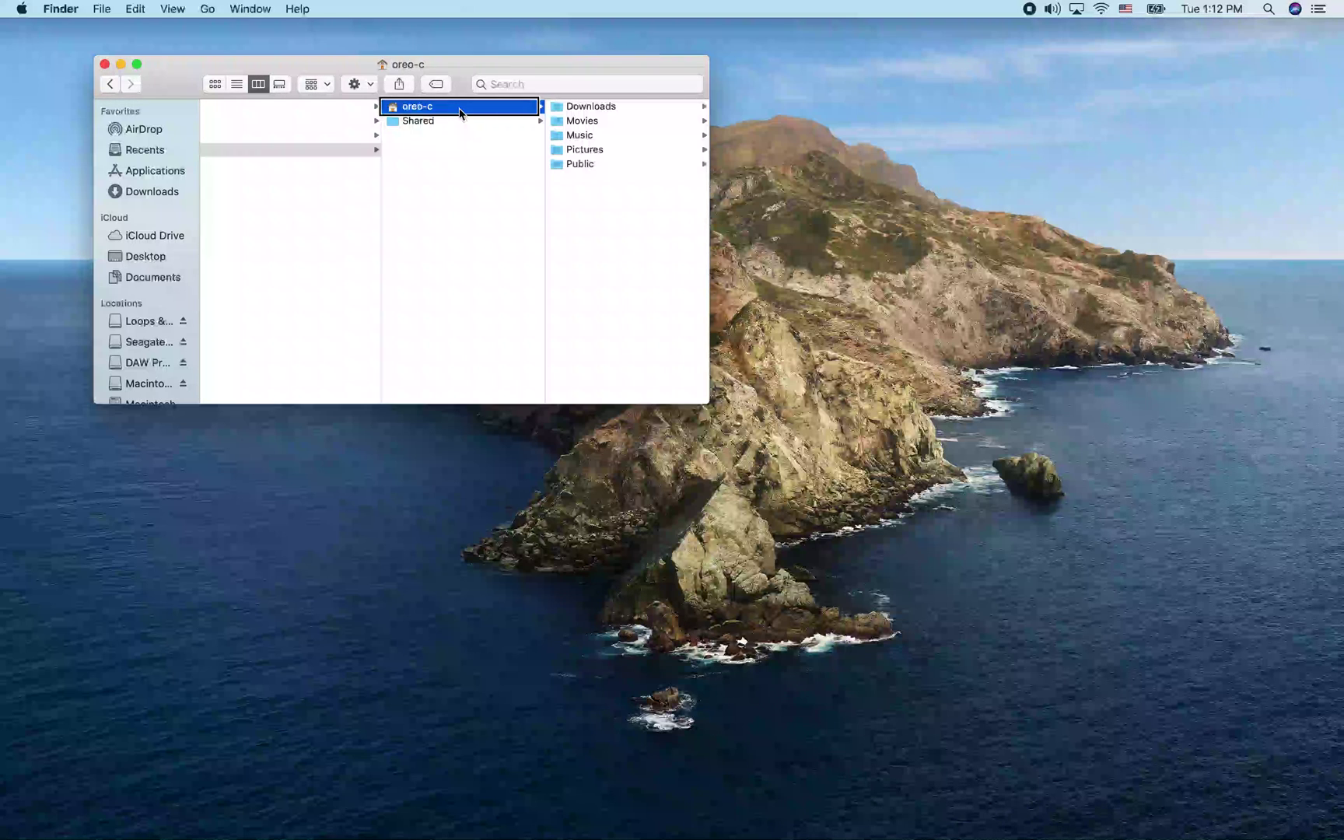
pyautogui.press('Right')
pyautogui.press('Down')
pyautogui.click(460, 135)
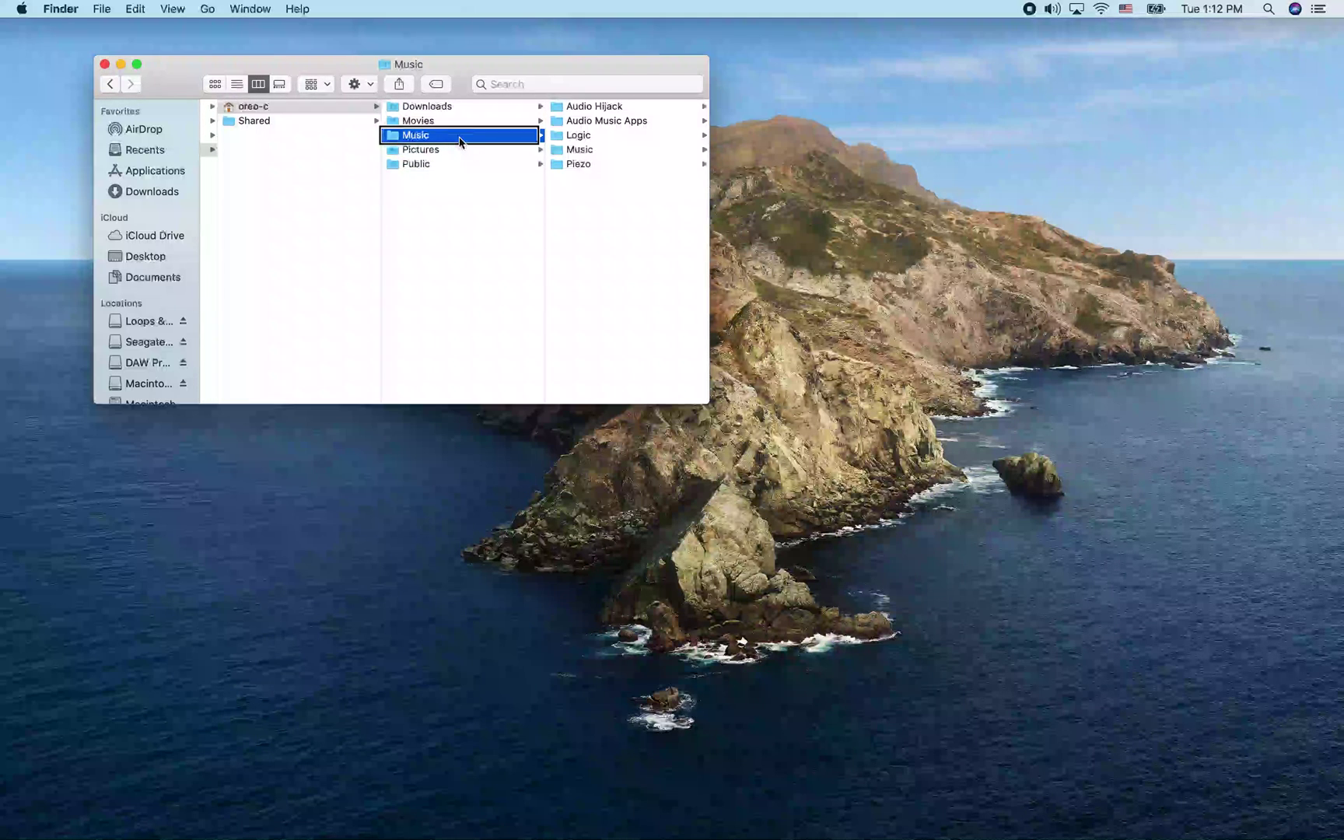
pyautogui.press('Right')
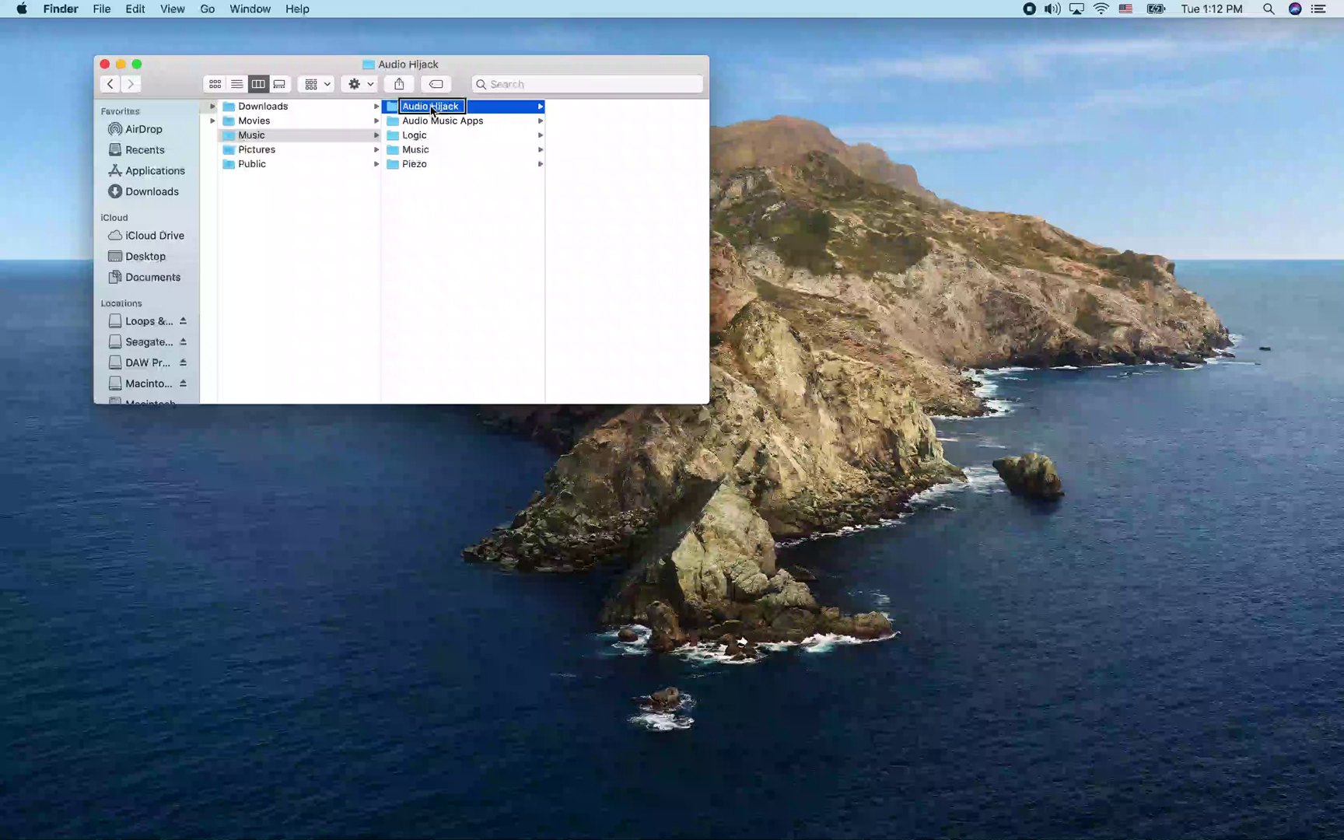
pyautogui.click(433, 121)
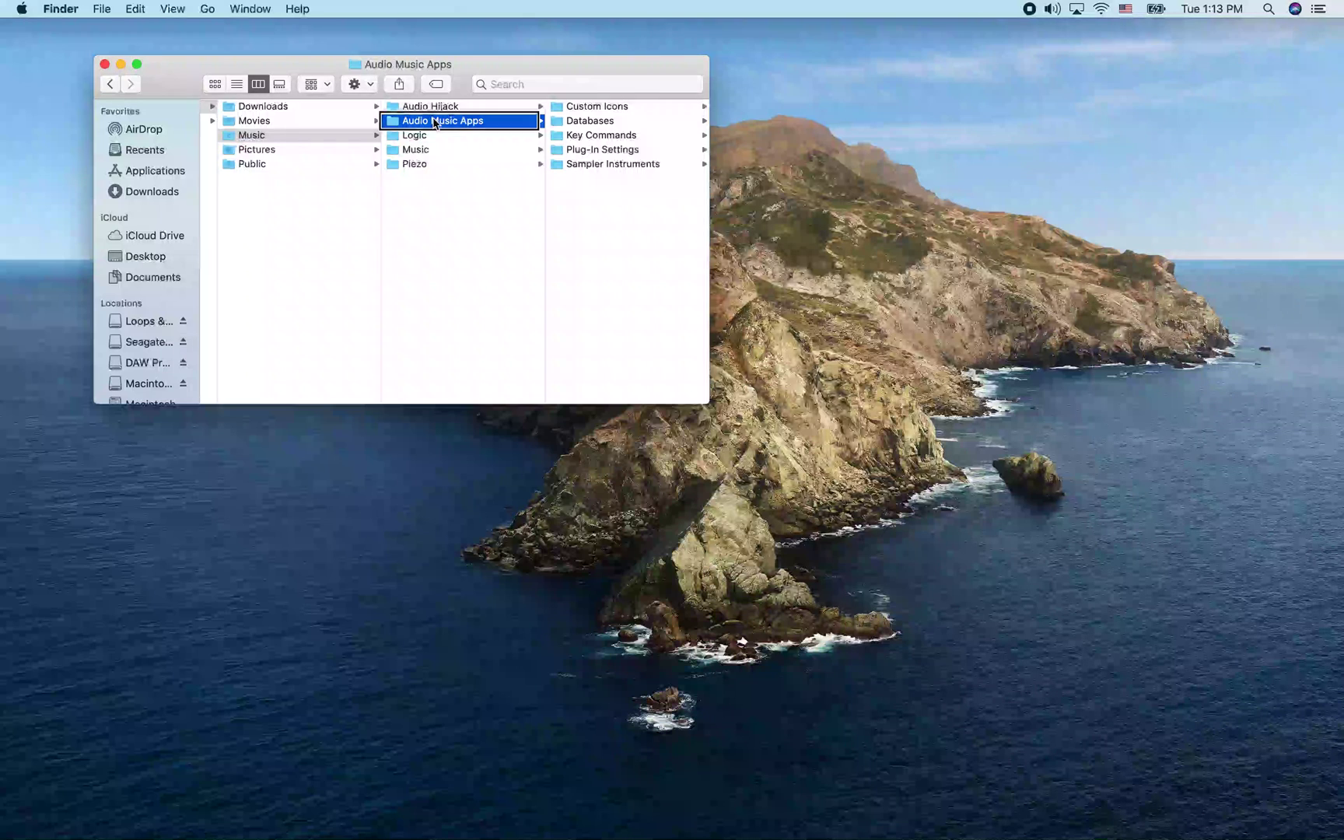
pyautogui.press('Right')
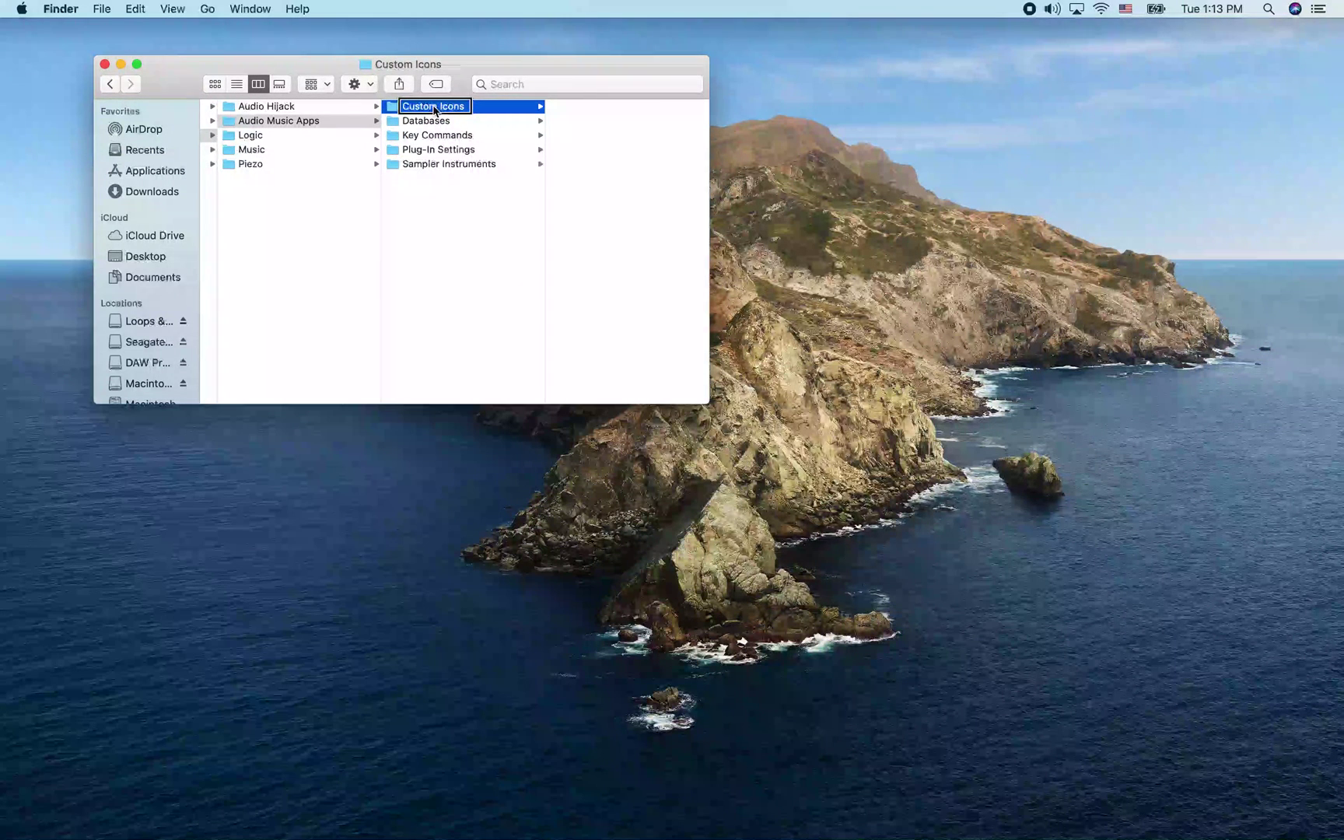
pyautogui.click(485, 137)
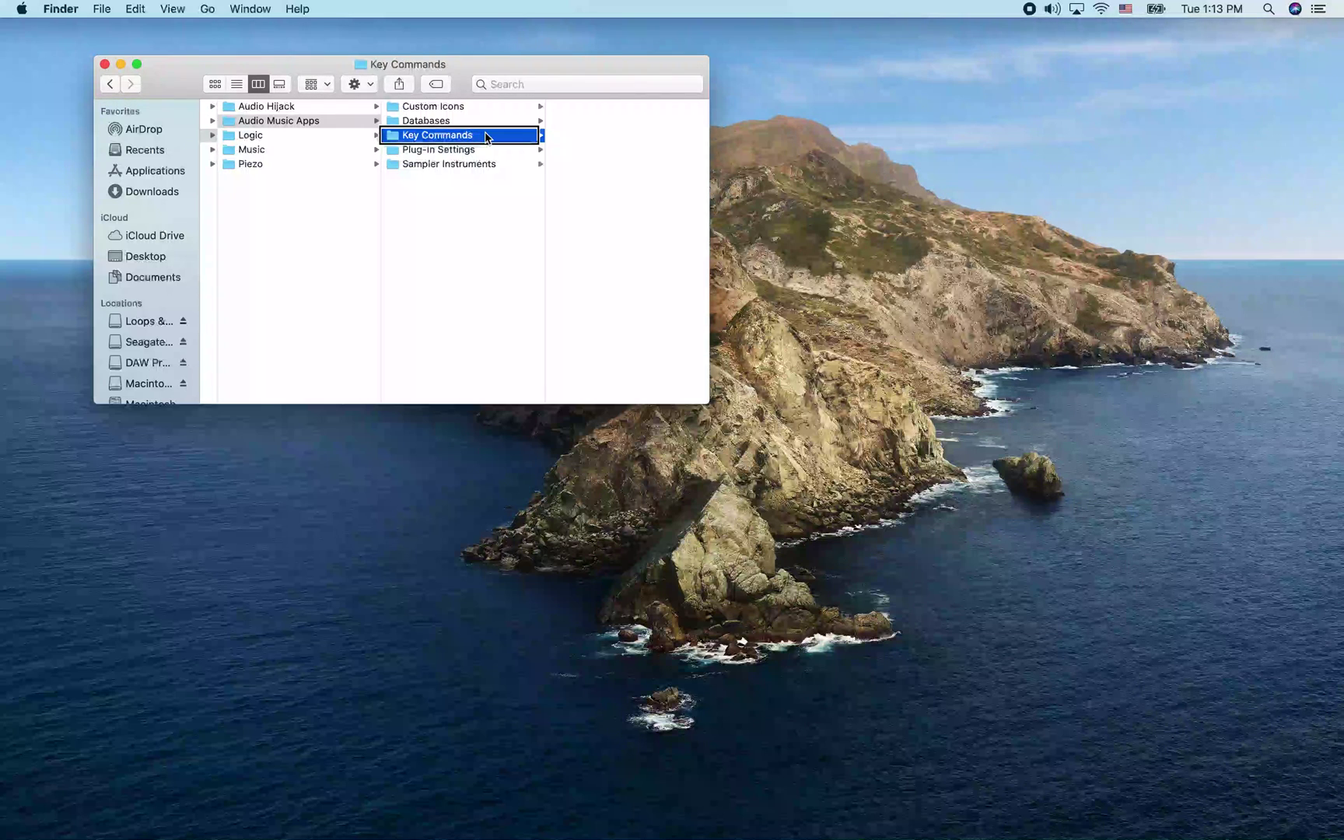
pyautogui.press('super+c')
pyautogui.press('Right')
pyautogui.click(412, 108)
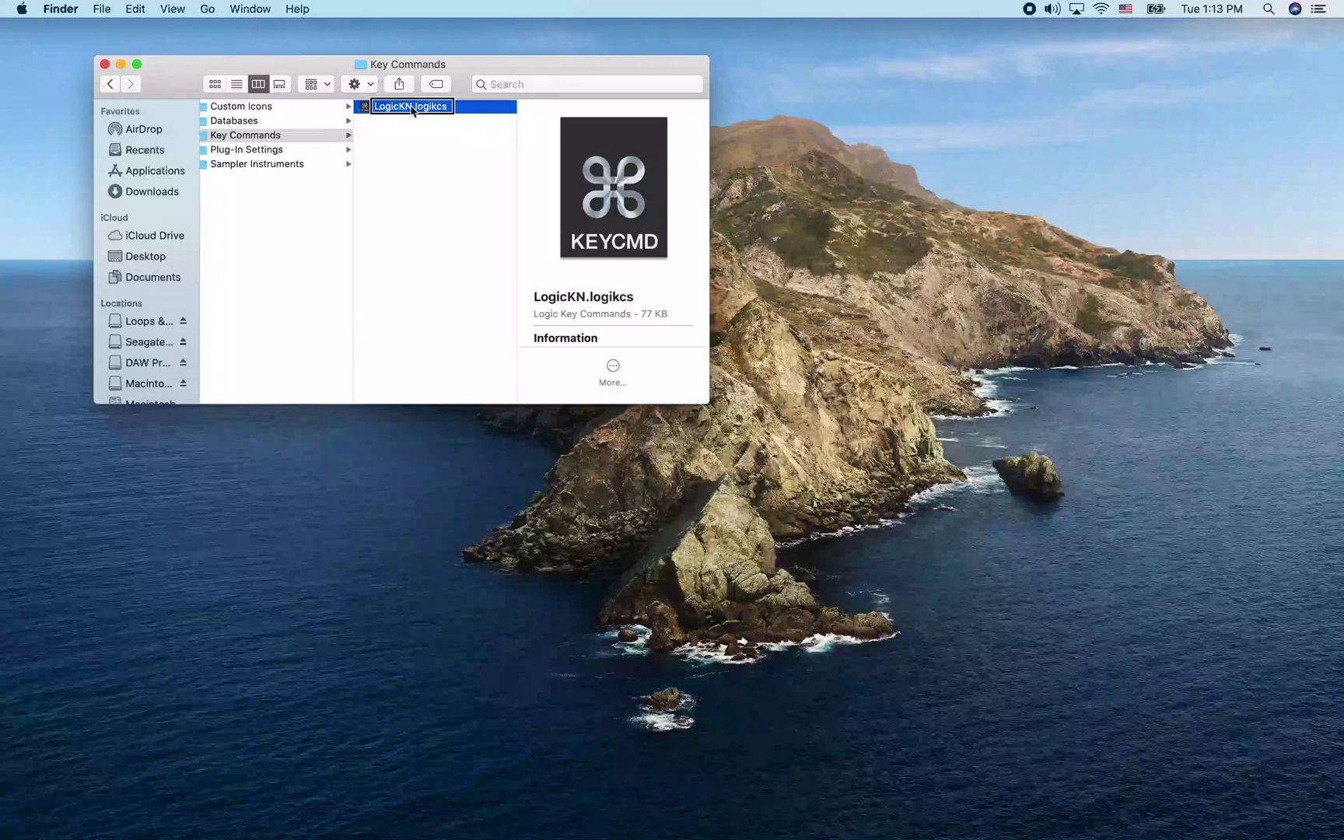
# Switch to Logic Pro X and import LogicKN.logikcs from the Key Commands folder as the key command set.
pyautogui.press('super+Tab')
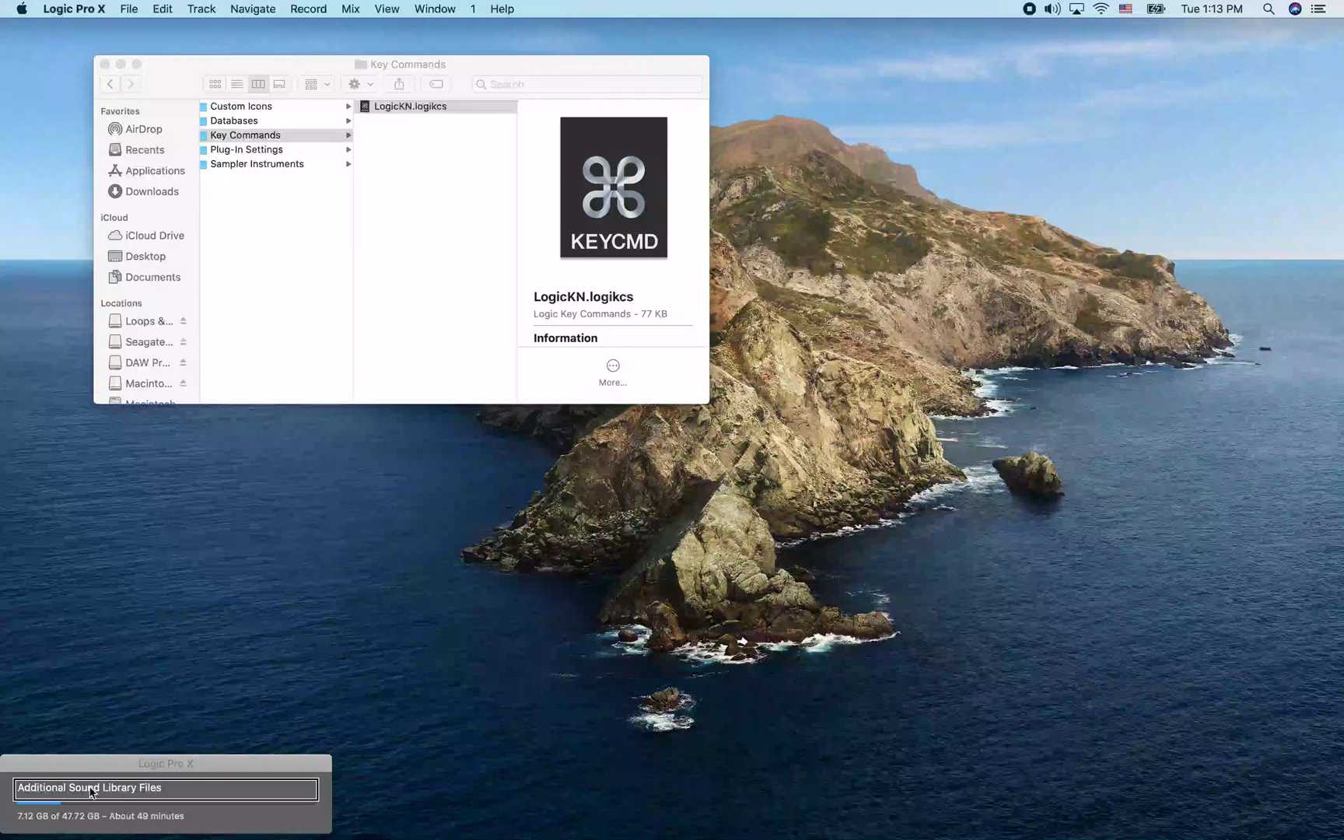
pyautogui.hotkey('alt', 'k')
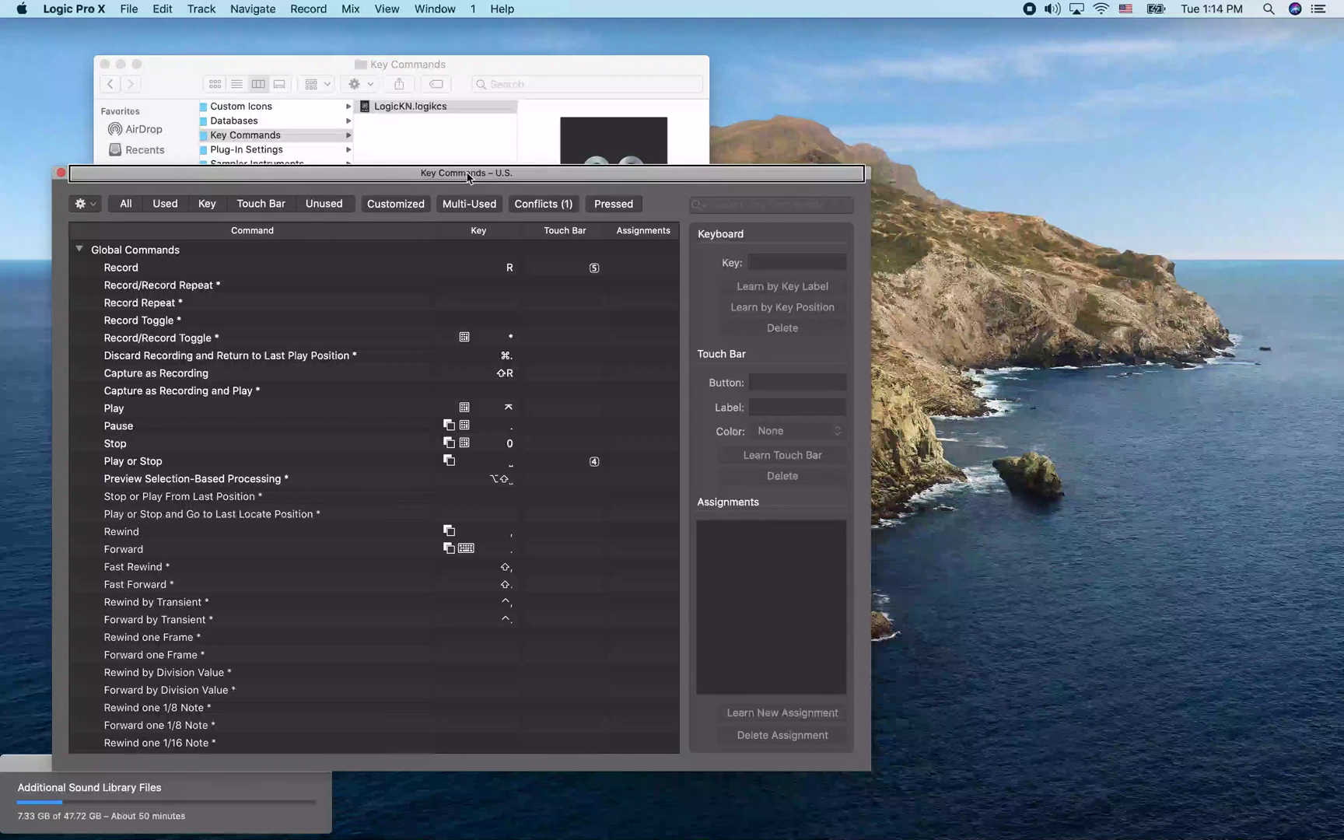
pyautogui.click(84, 205)
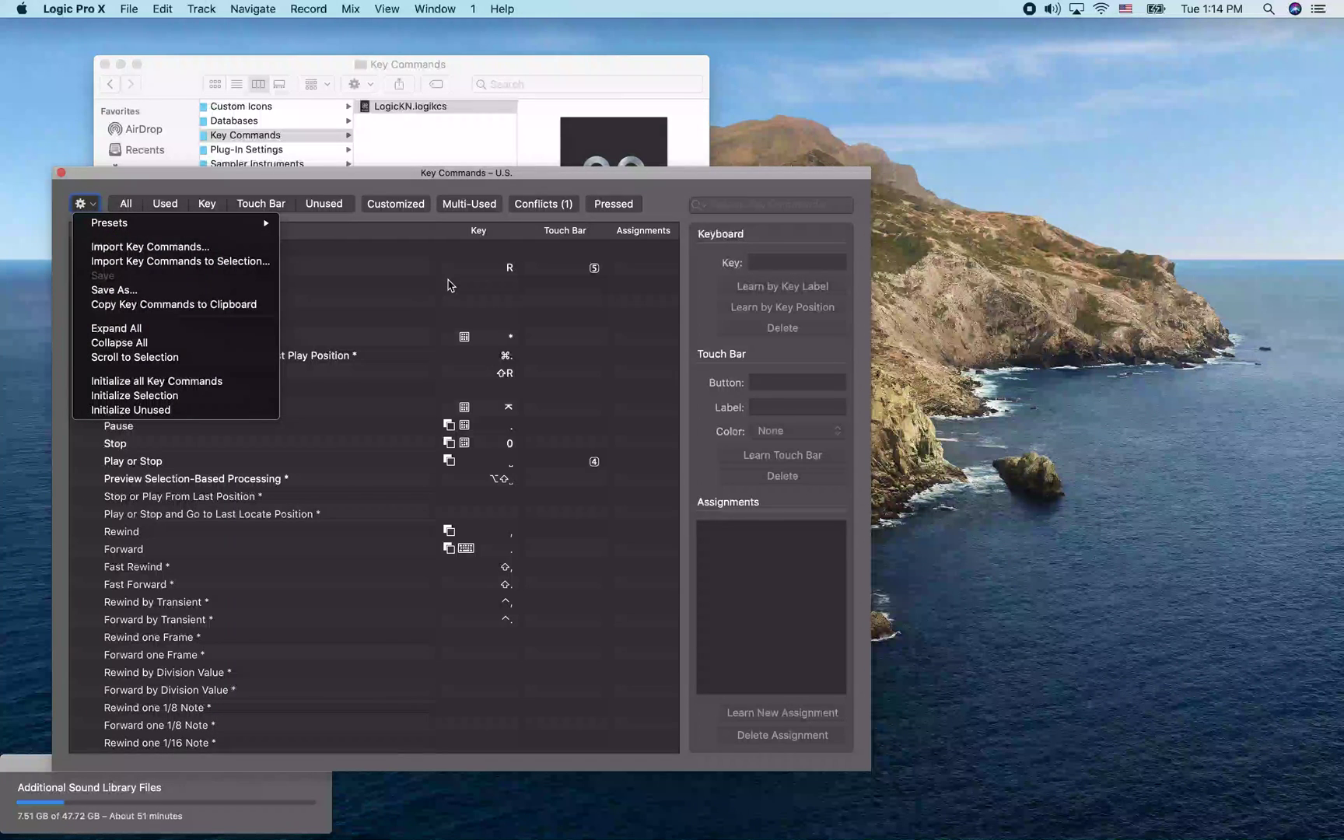
pyautogui.click(177, 246)
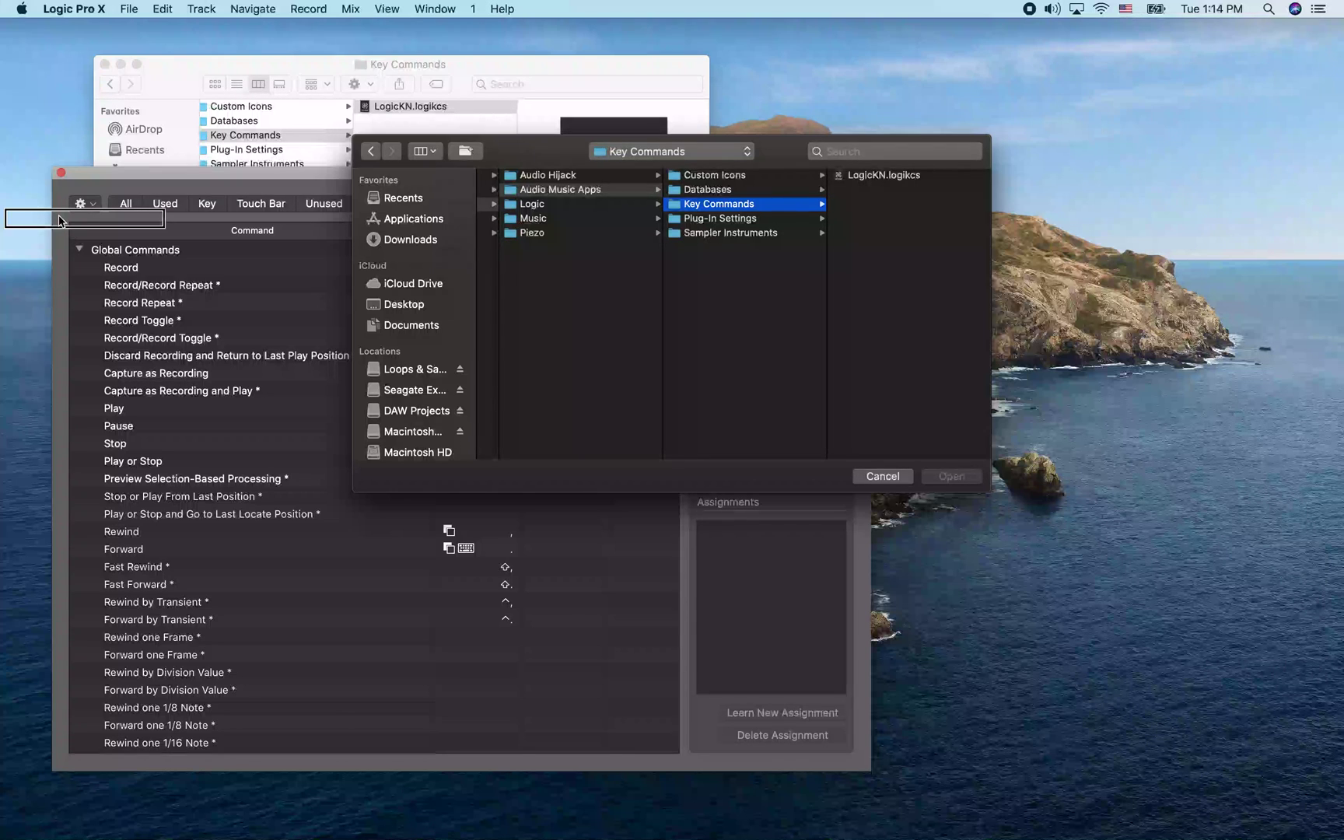
pyautogui.click(674, 220)
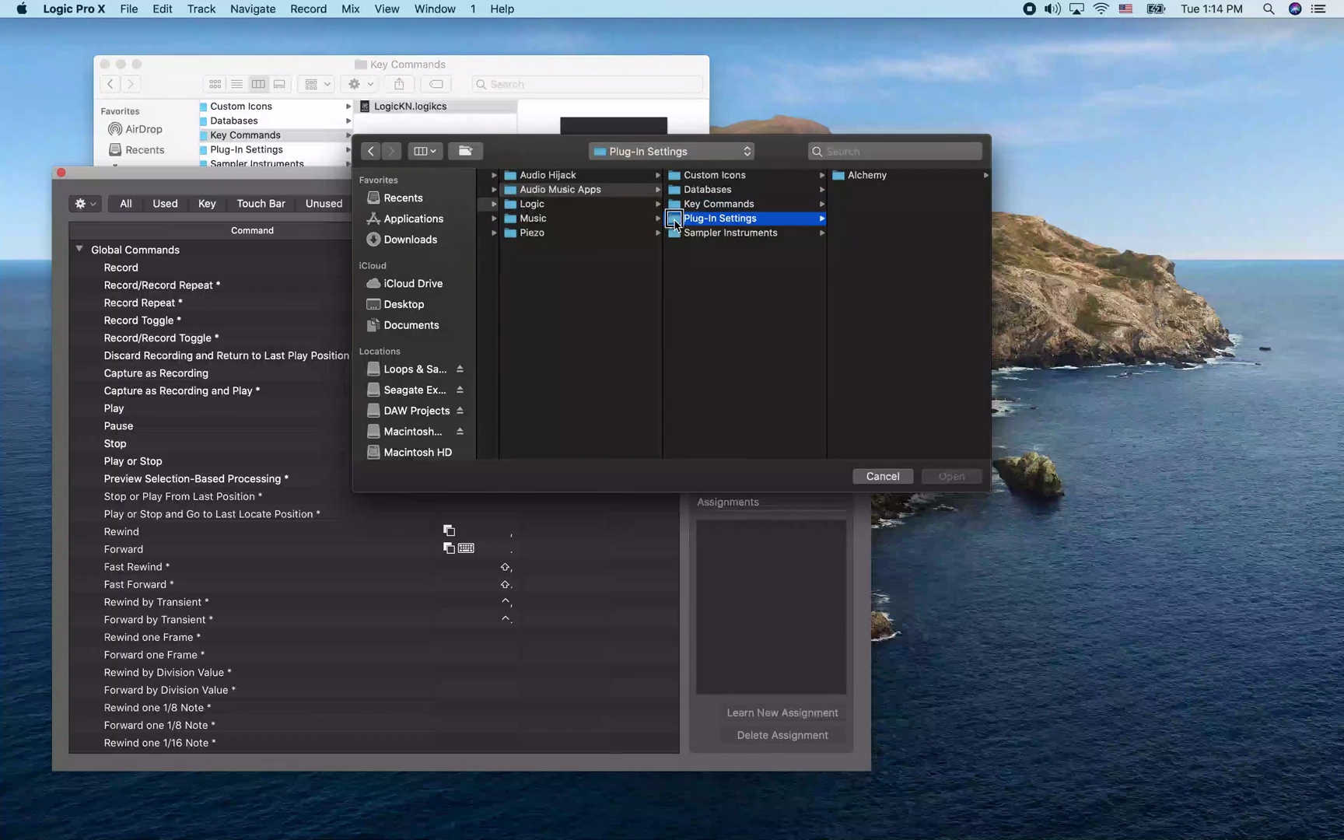
pyautogui.click(674, 206)
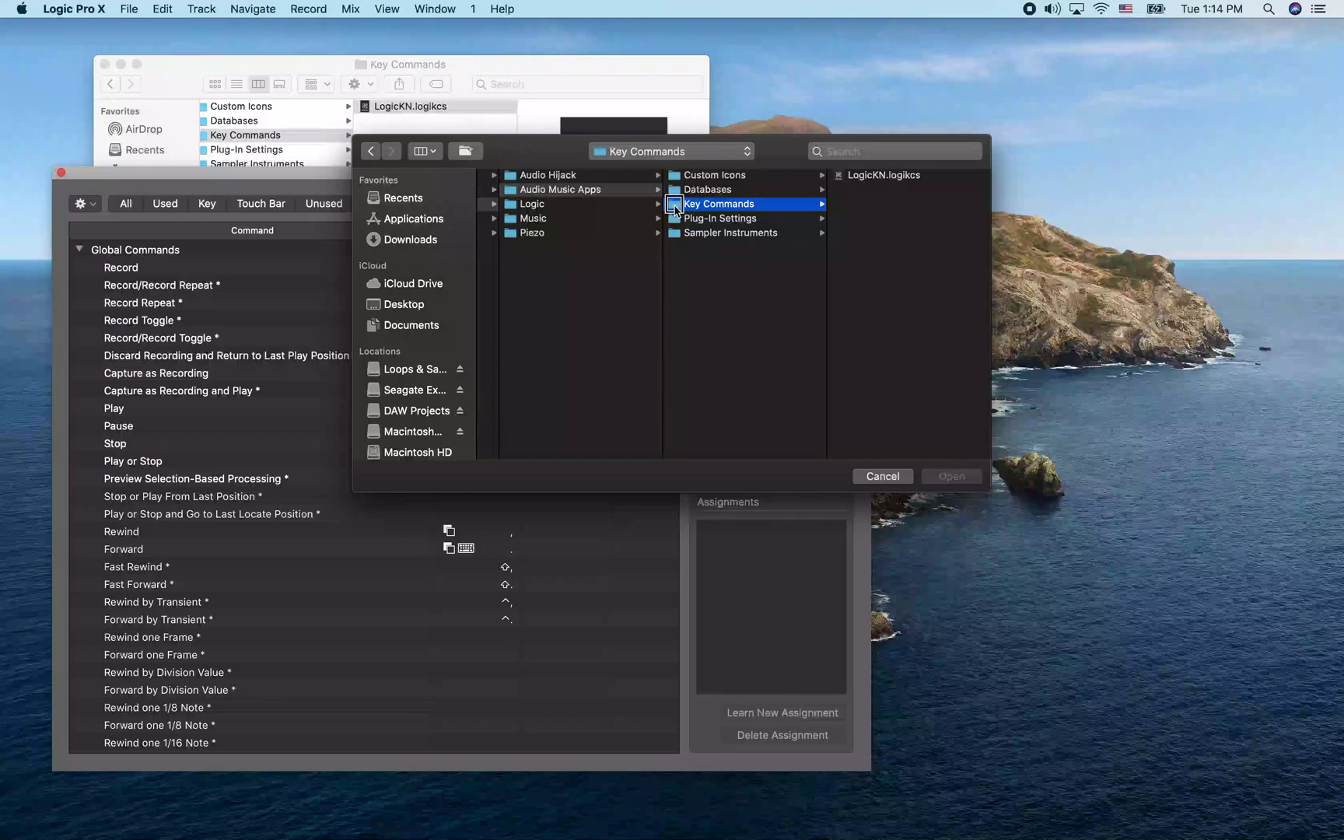
pyautogui.click(884, 175)
pyautogui.click(694, 177)
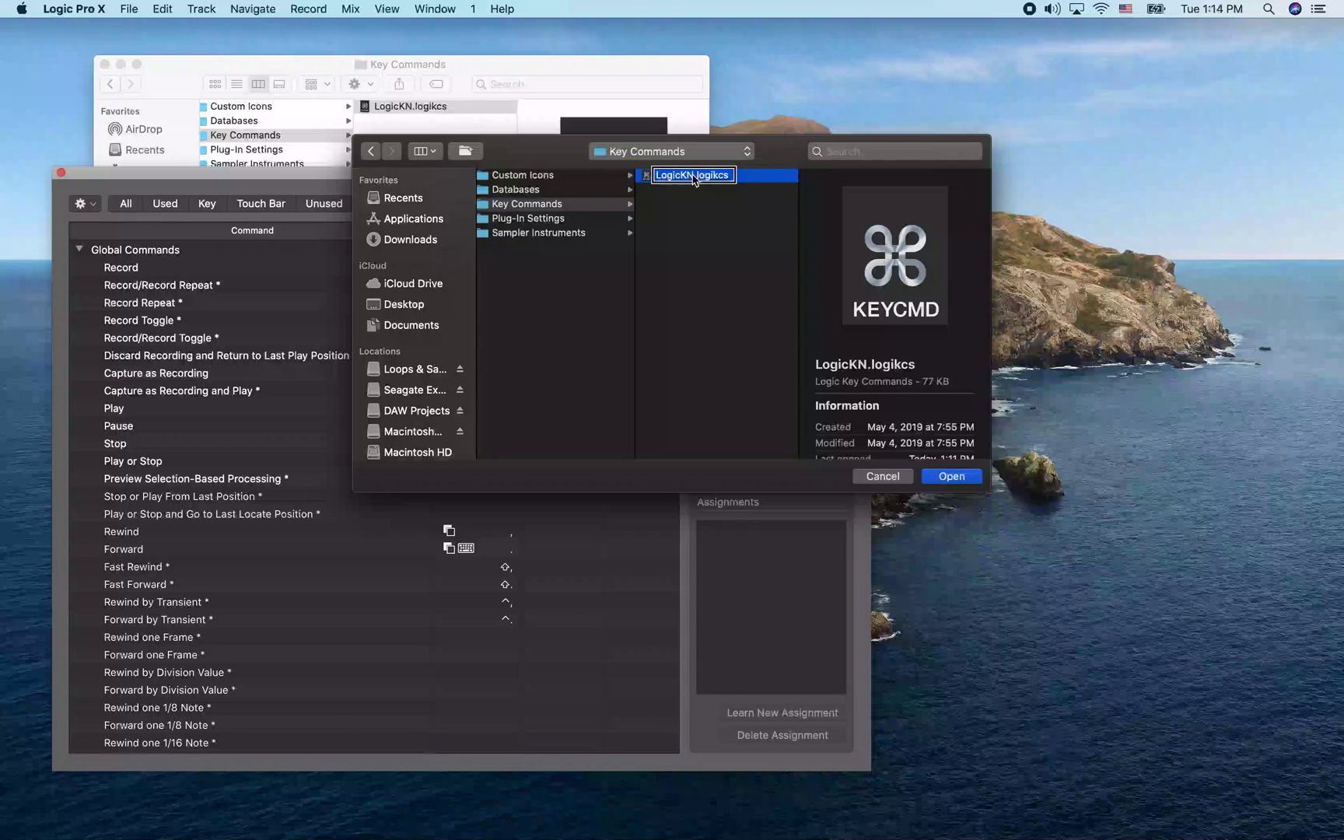
pyautogui.doubleClick(693, 177)
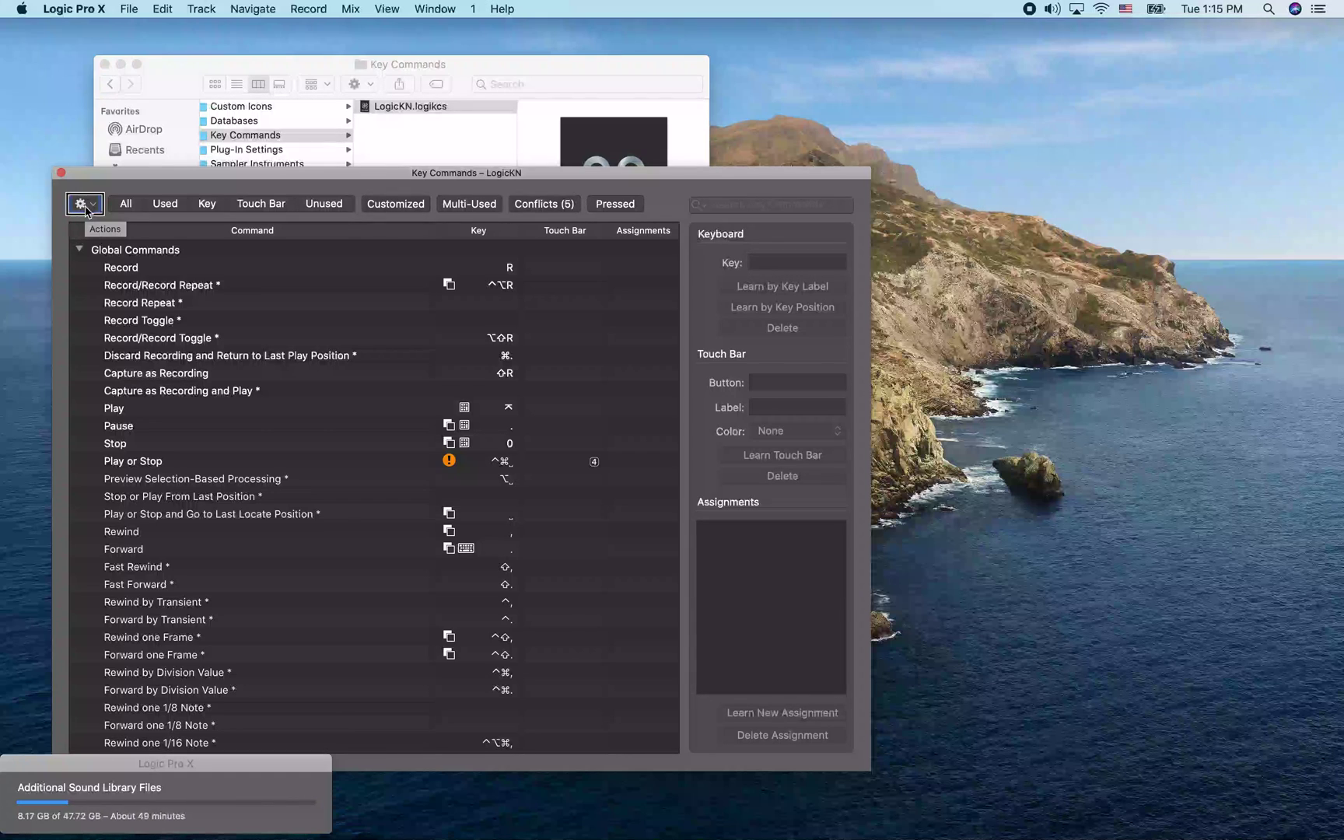
# Check the active set among the available key command presets.
pyautogui.click(468, 176)
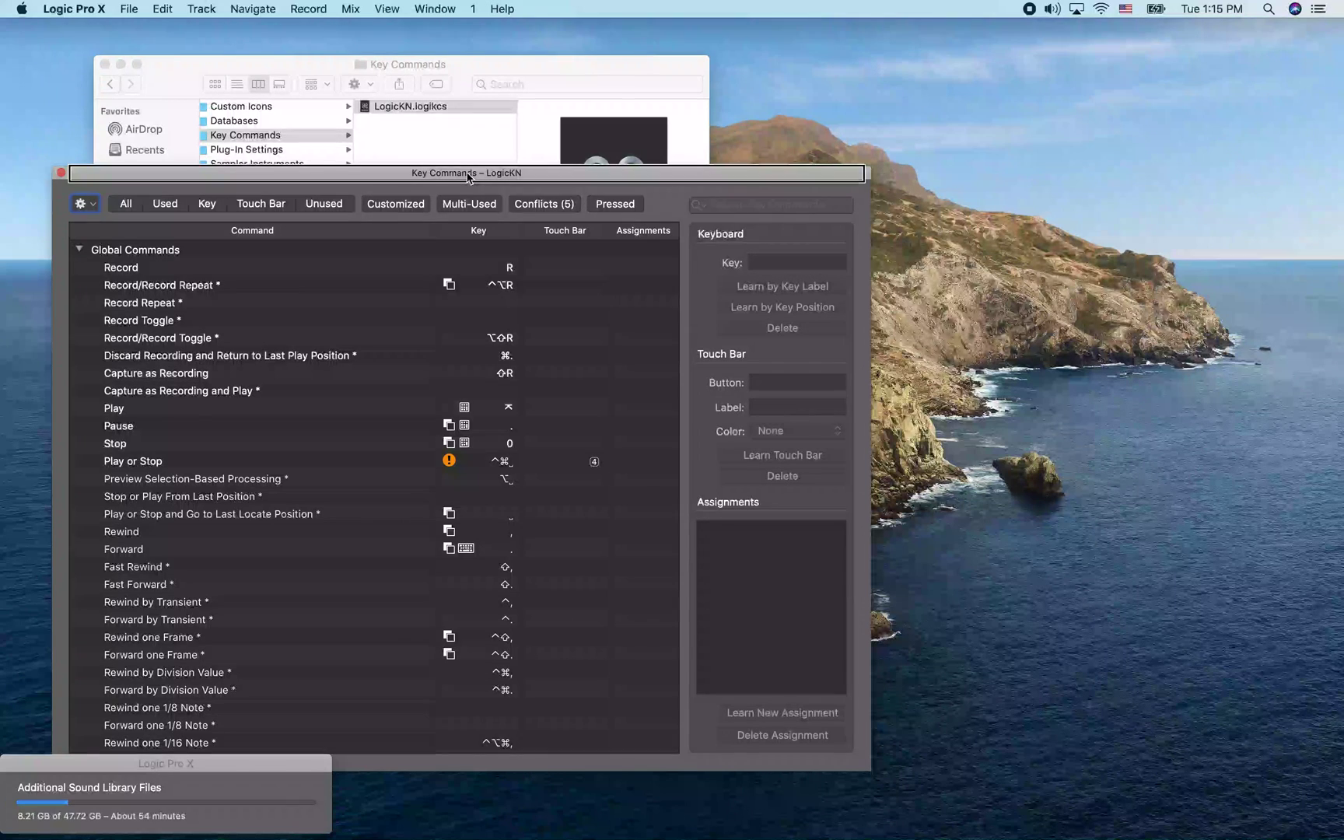
pyautogui.click(84, 207)
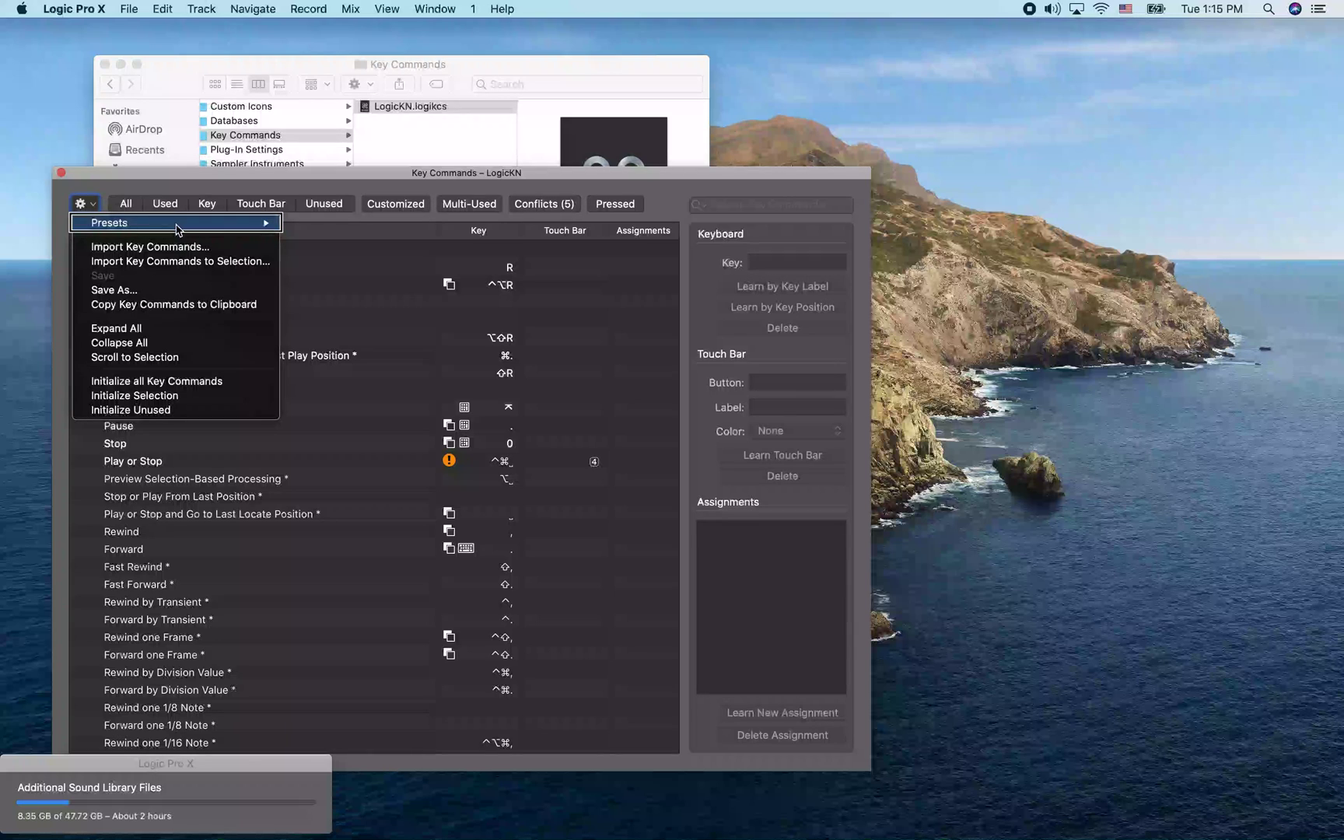
pyautogui.moveTo(179, 224)
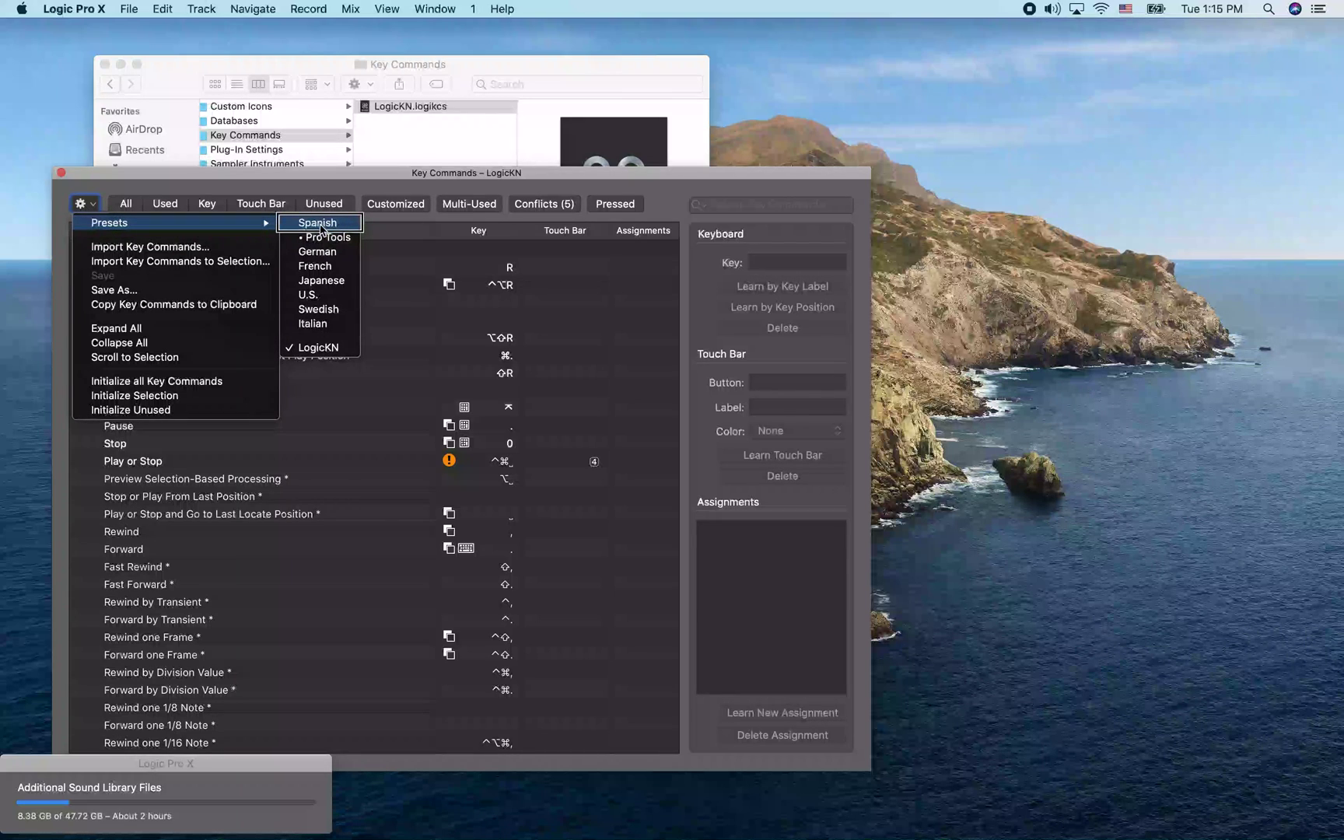
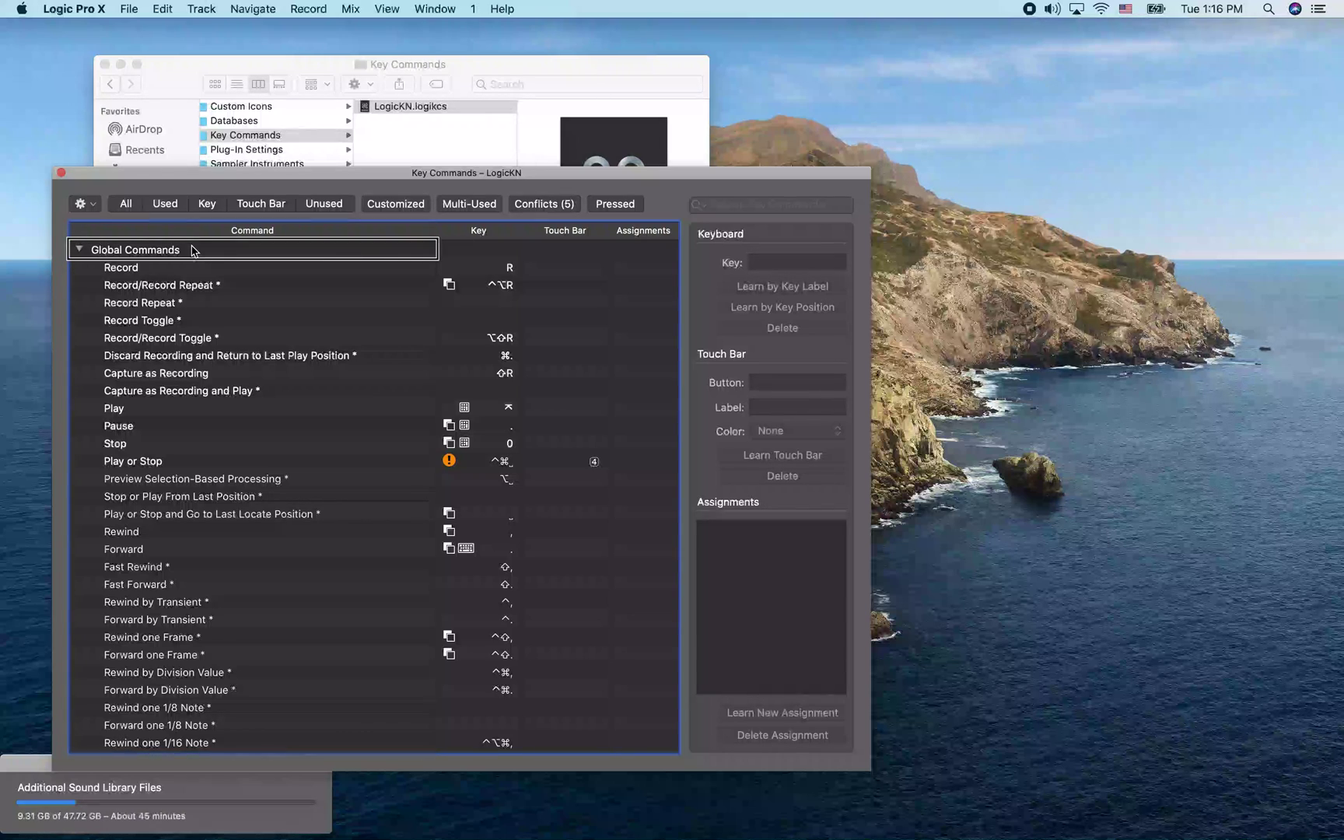
# Look up the commands assigned to R, S, the arrow keys, playback and window closing in the LogicKN set, and close the Key Commands window.
pyautogui.press('r')
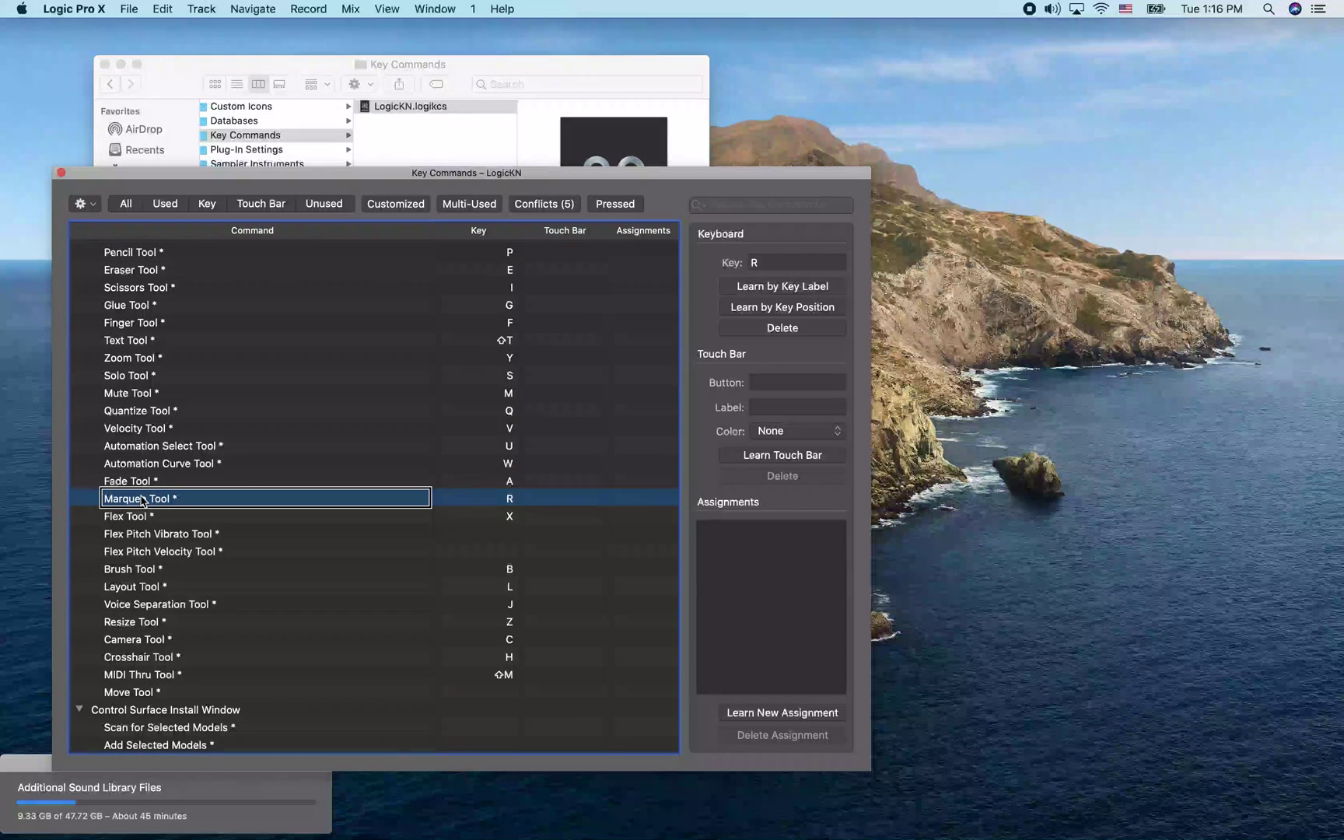
pyautogui.press('r')
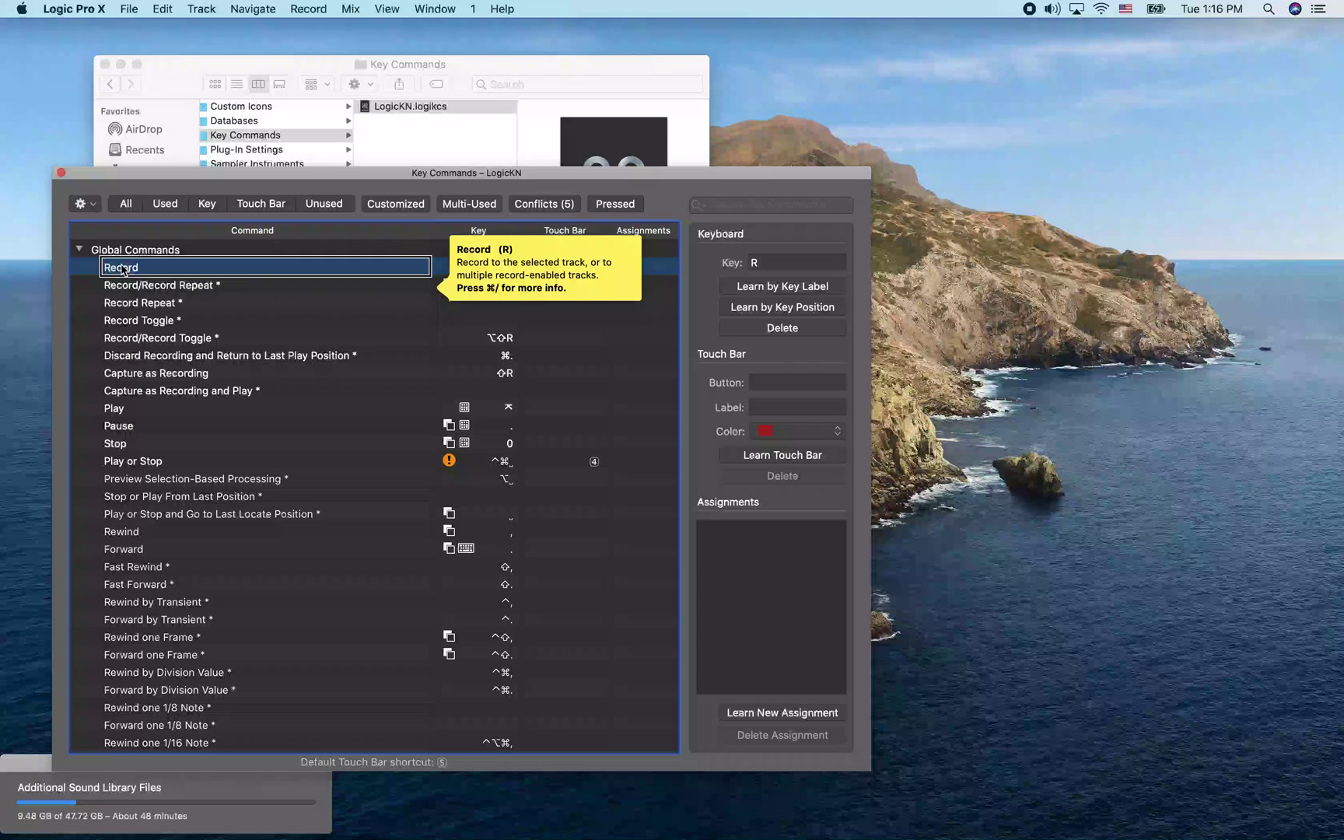
pyautogui.click(215, 515)
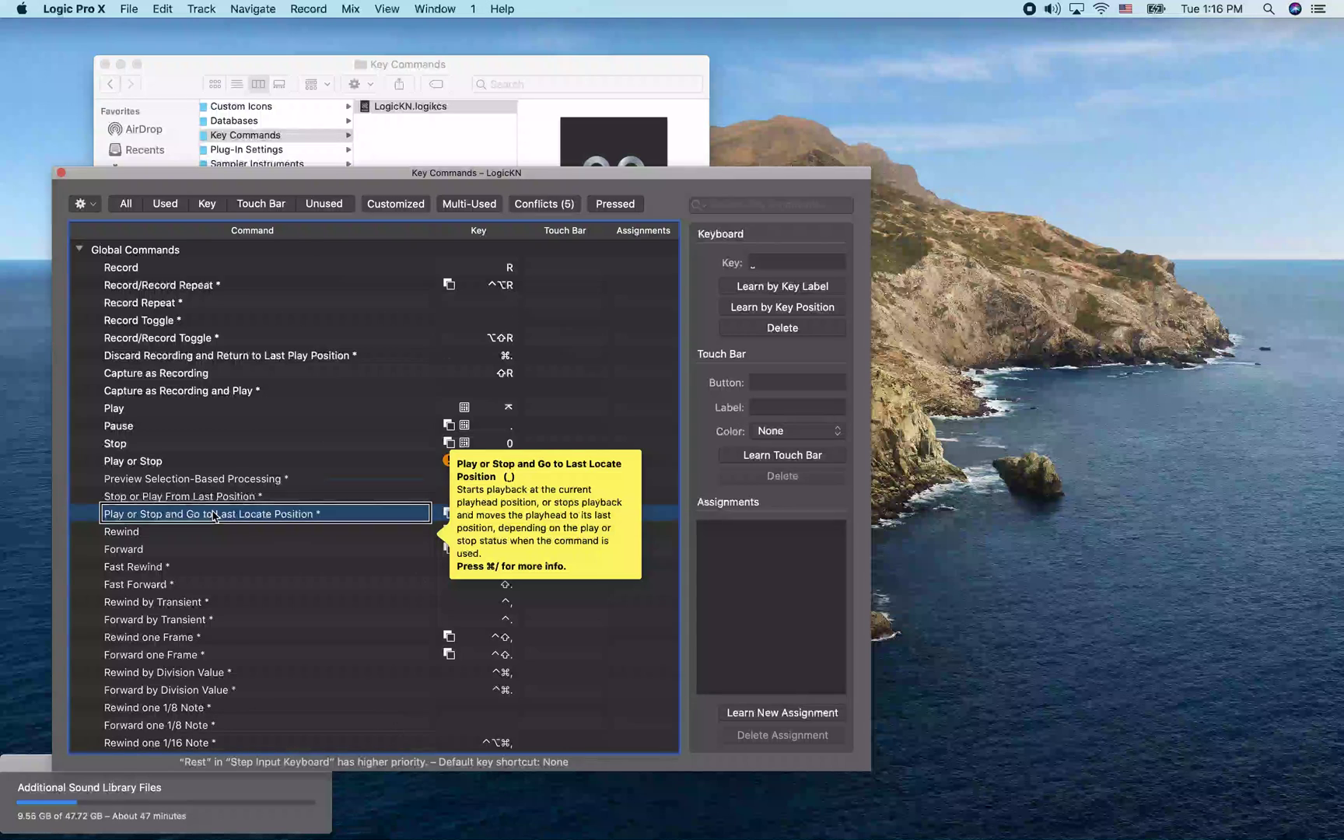
pyautogui.press('s')
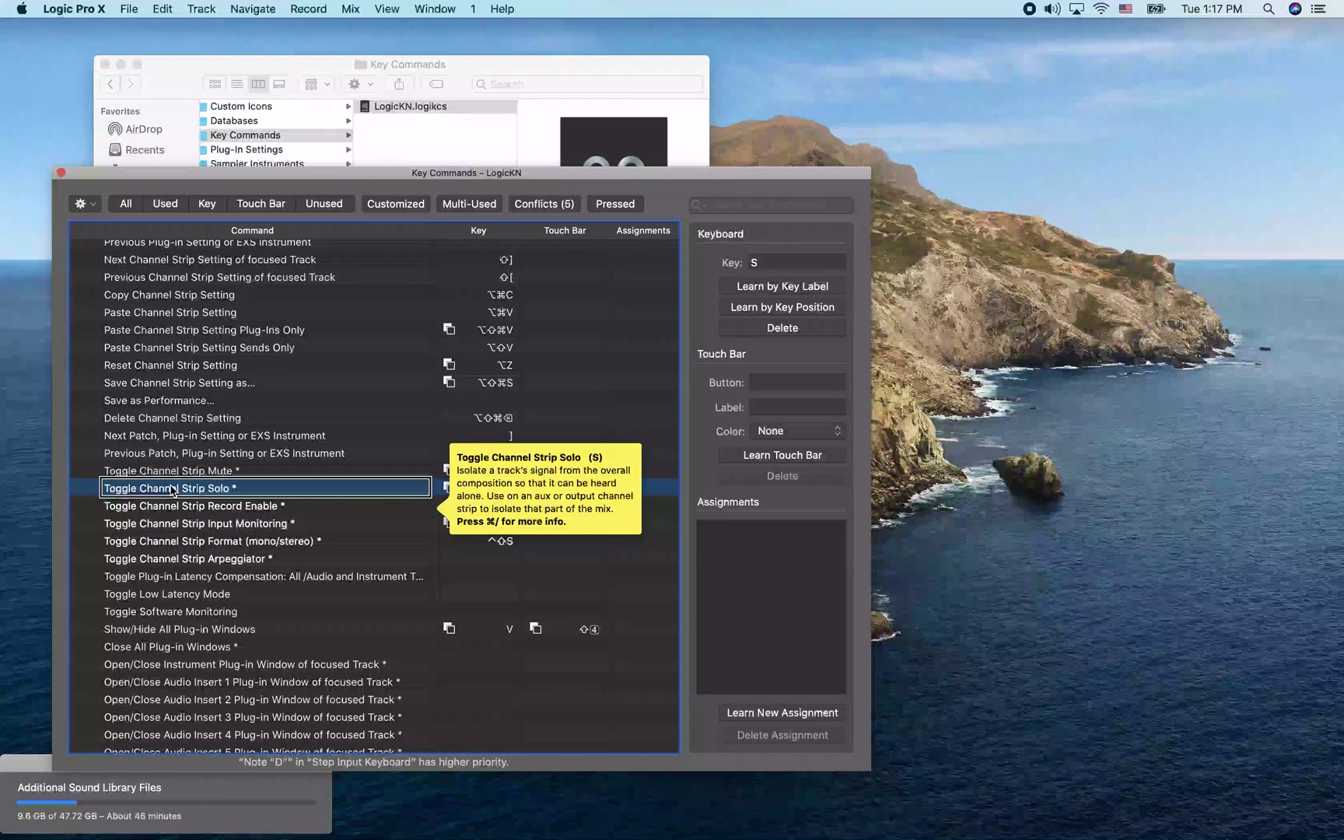
pyautogui.press('Down')
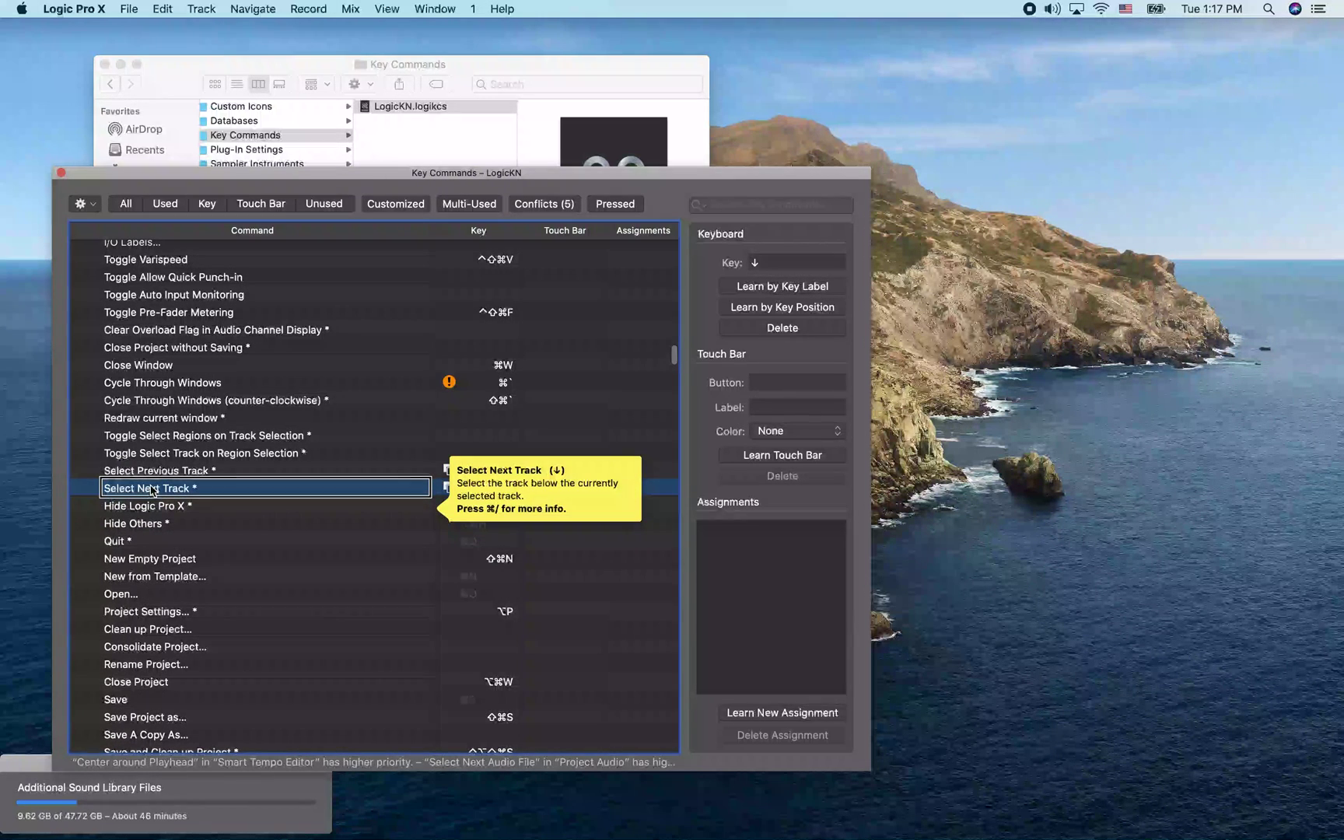
pyautogui.press('Up')
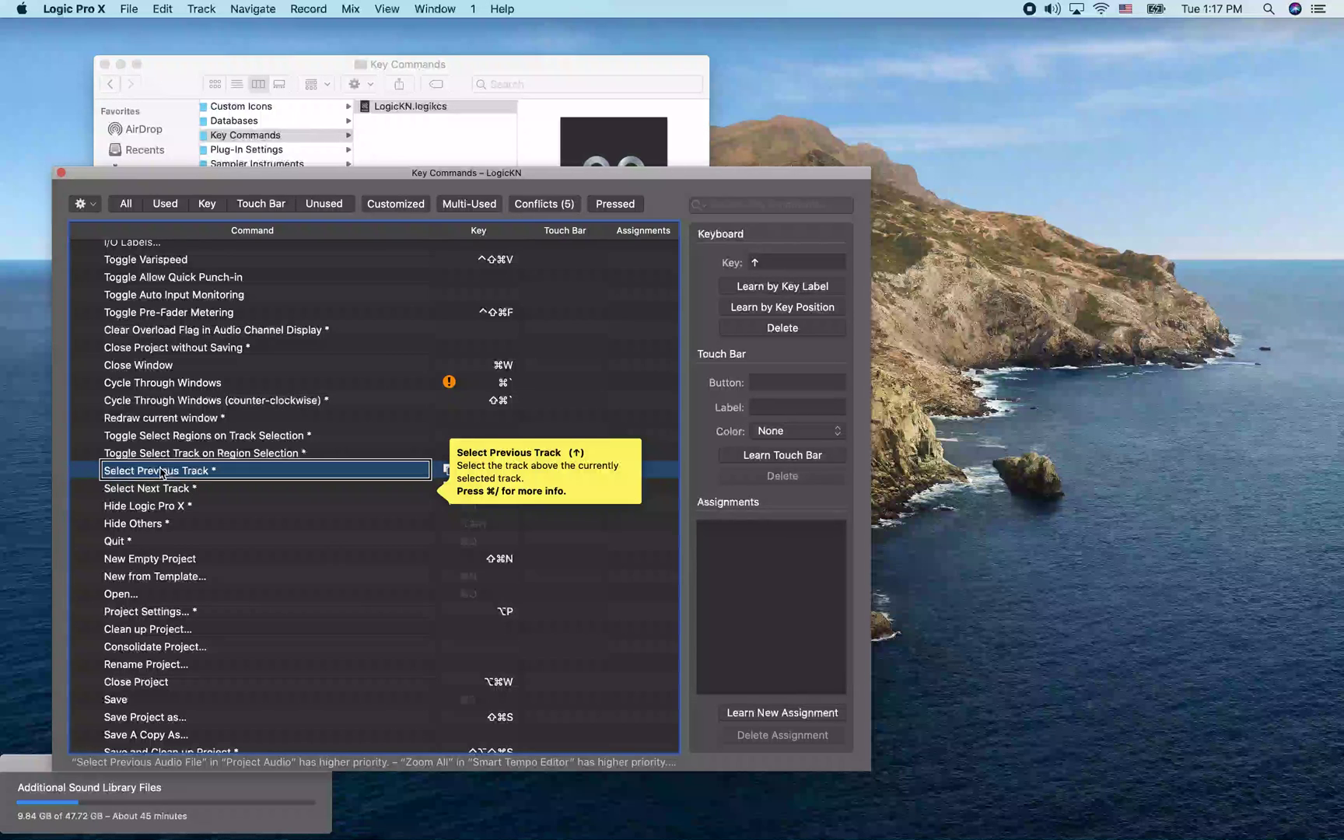
pyautogui.click(140, 366)
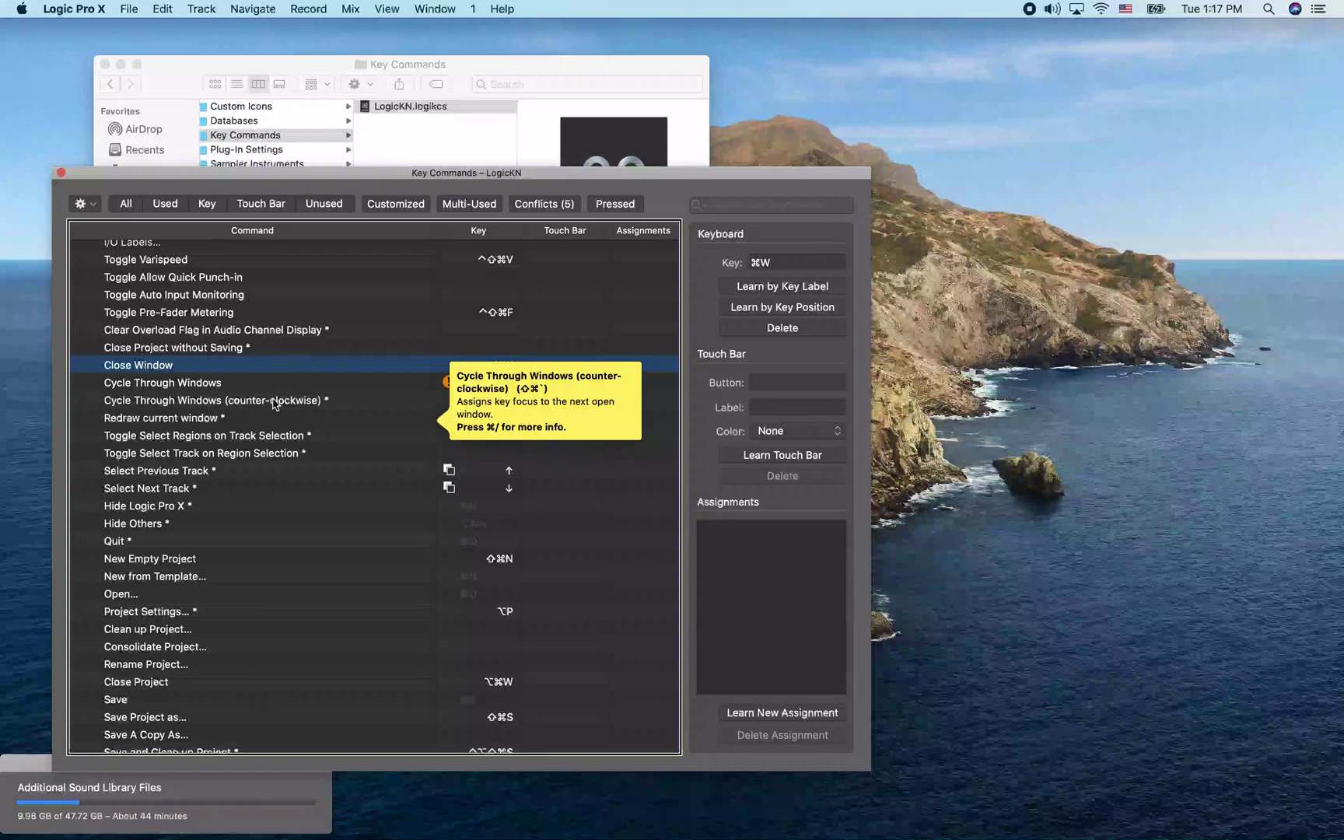
pyautogui.click(61, 173)
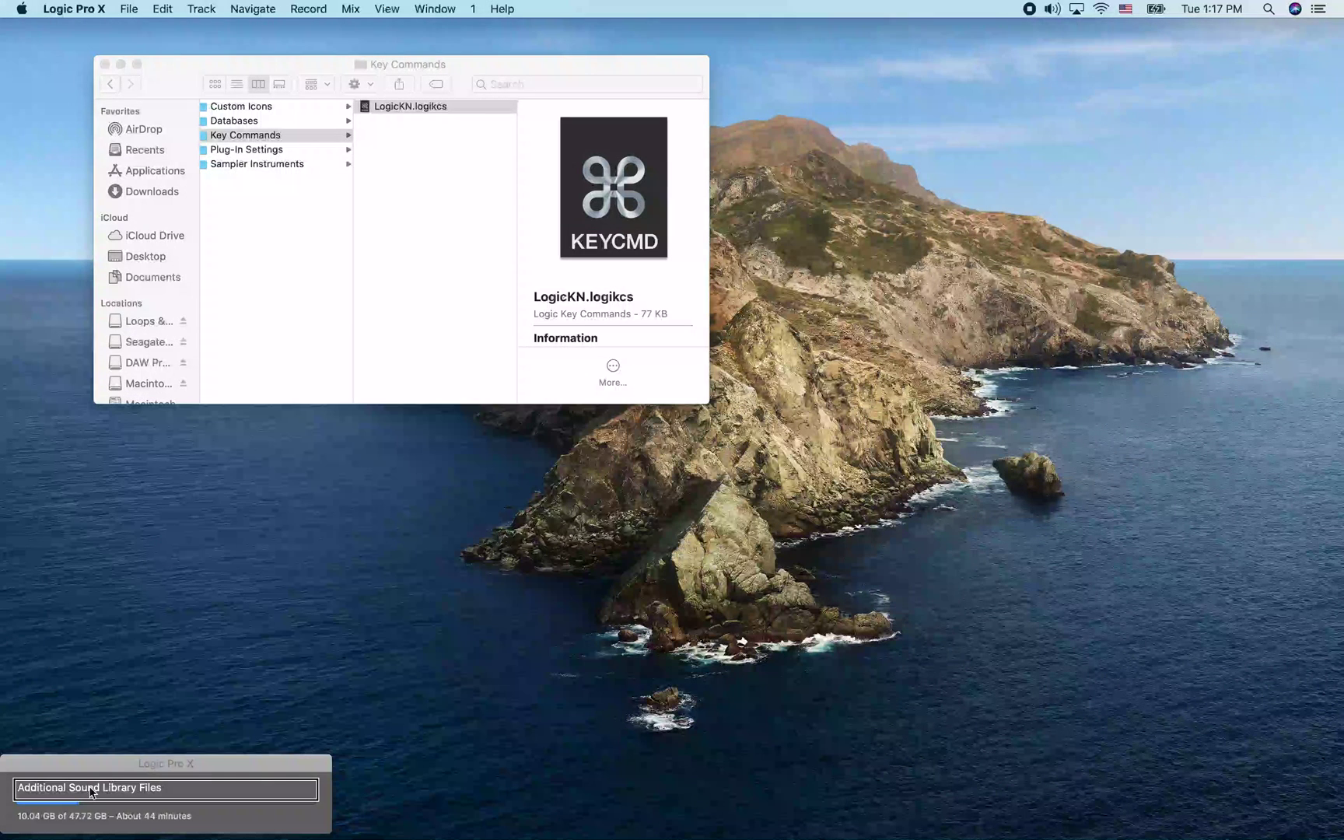